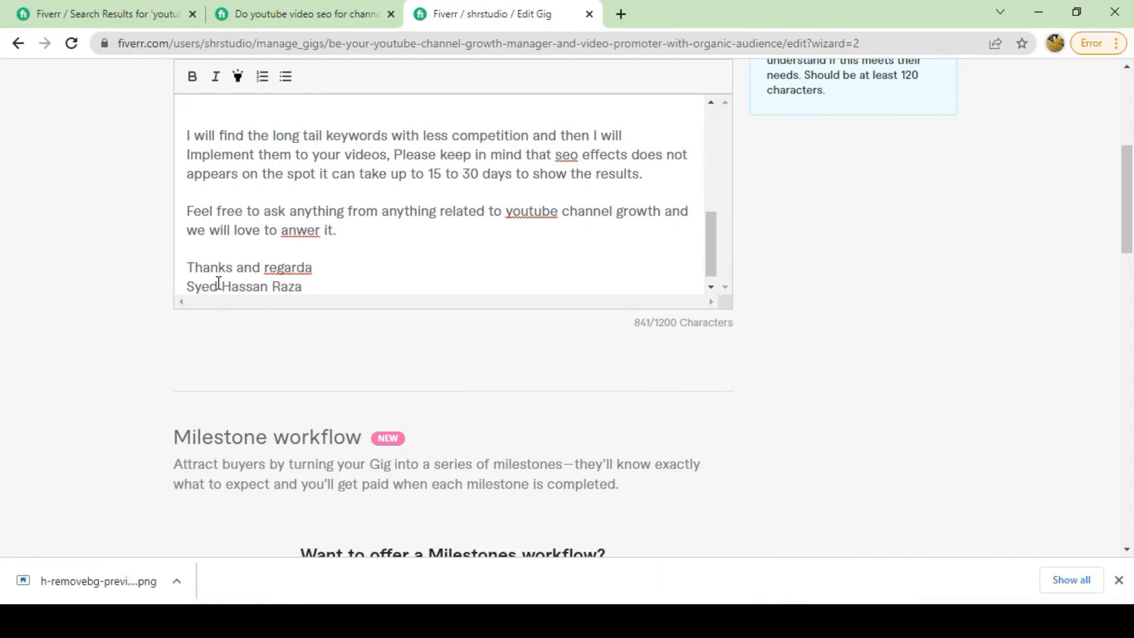
Correct the misspellings 'anwer' to 'answer' and 'regarda' to 'regards' in the description.
{"action": "right_click", "coordinate": [300, 230]}
{"action": "left_click", "coordinate": [329, 236]}
{"action": "right_click", "coordinate": [288, 267]}
{"action": "left_click", "coordinate": [322, 284]}
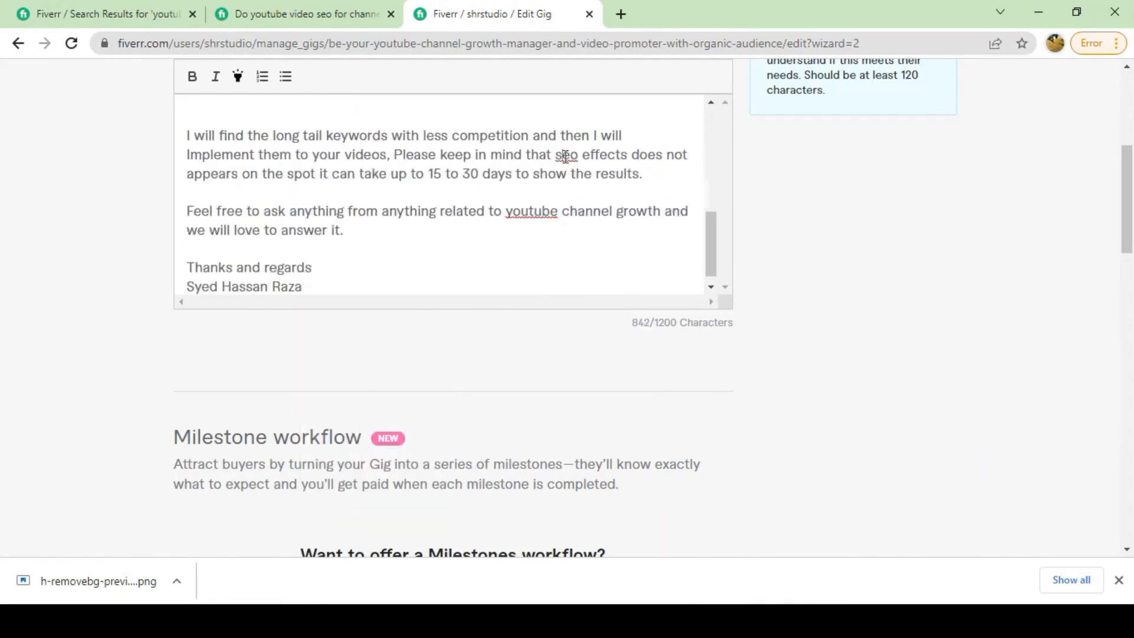
{"action": "scroll", "coordinate": [274, 190], "scroll_direction": "up", "scroll_amount": 10}
{"action": "right_click", "coordinate": [259, 116]}
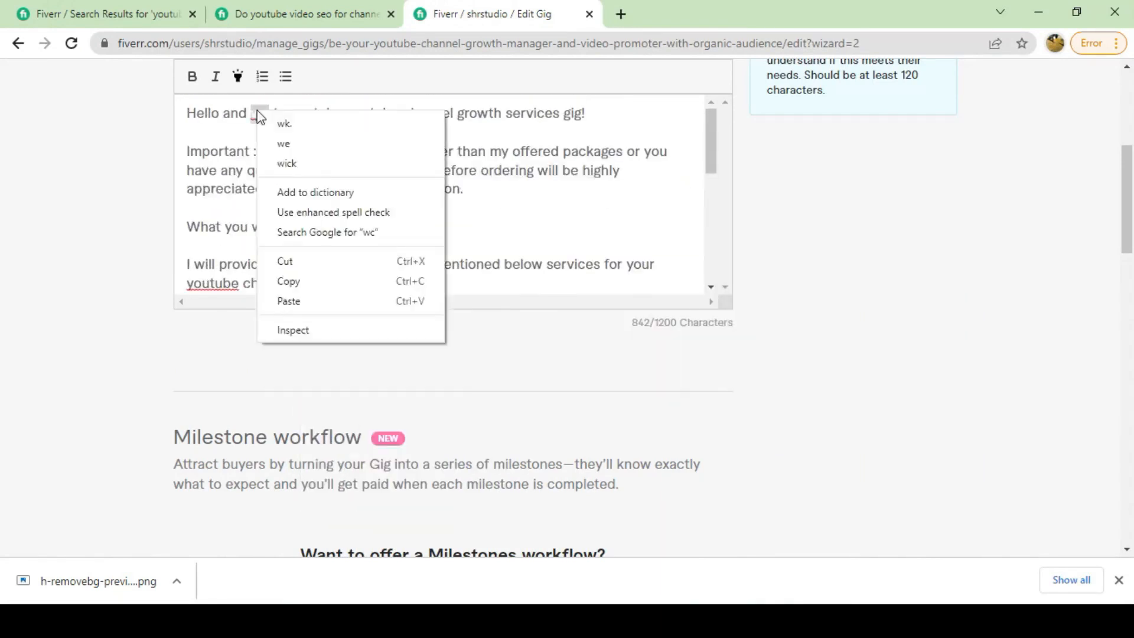
{"action": "left_click", "coordinate": [450, 236]}
{"action": "scroll", "coordinate": [329, 264], "scroll_direction": "up", "scroll_amount": 1}
Bold the 'Important :' label and make the five service lines a numbered list.
{"action": "left_click_drag", "start_coordinate": [186, 234], "coordinate": [258, 234]}
{"action": "left_click", "coordinate": [193, 163]}
{"action": "scroll", "coordinate": [281, 235], "scroll_direction": "down", "scroll_amount": 3}
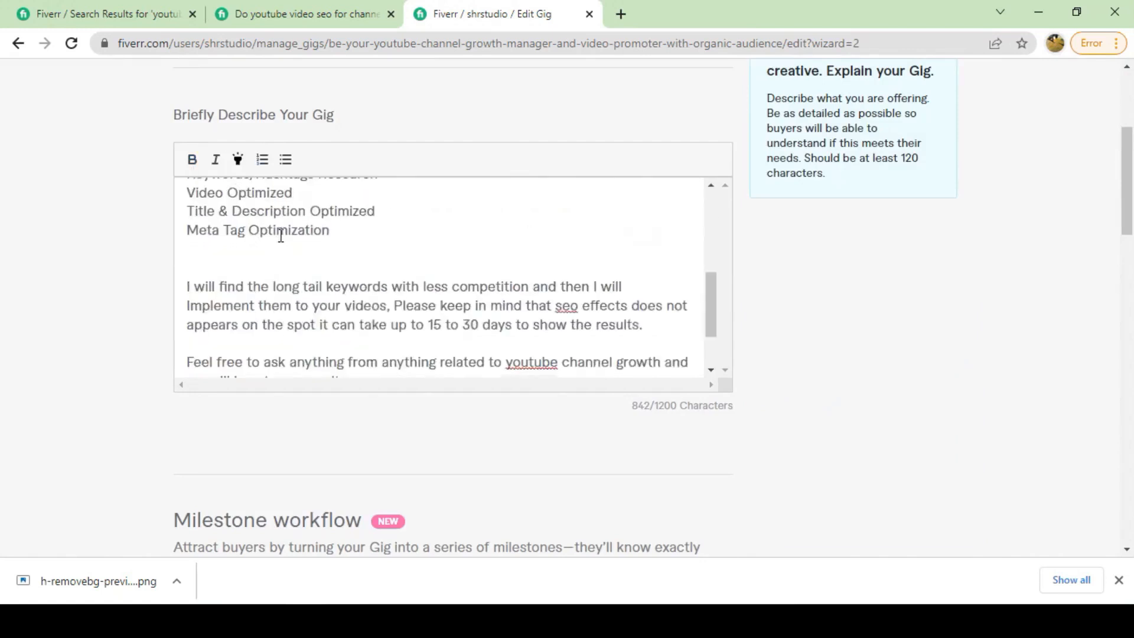
{"action": "scroll", "coordinate": [280, 235], "scroll_direction": "up", "scroll_amount": 1}
{"action": "left_click_drag", "start_coordinate": [187, 238], "coordinate": [331, 314]}
{"action": "left_click", "coordinate": [264, 162]}
{"action": "left_click", "coordinate": [423, 294]}
{"action": "mouse_move", "coordinate": [227, 237]}
{"action": "left_mouse_down"}
{"action": "mouse_move", "coordinate": [371, 291]}
{"action": "mouse_move", "coordinate": [370, 314]}
{"action": "left_mouse_up"}
{"action": "scroll", "coordinate": [491, 311], "scroll_direction": "up", "scroll_amount": 4}
{"action": "scroll", "coordinate": [491, 311], "scroll_direction": "down", "scroll_amount": 10}
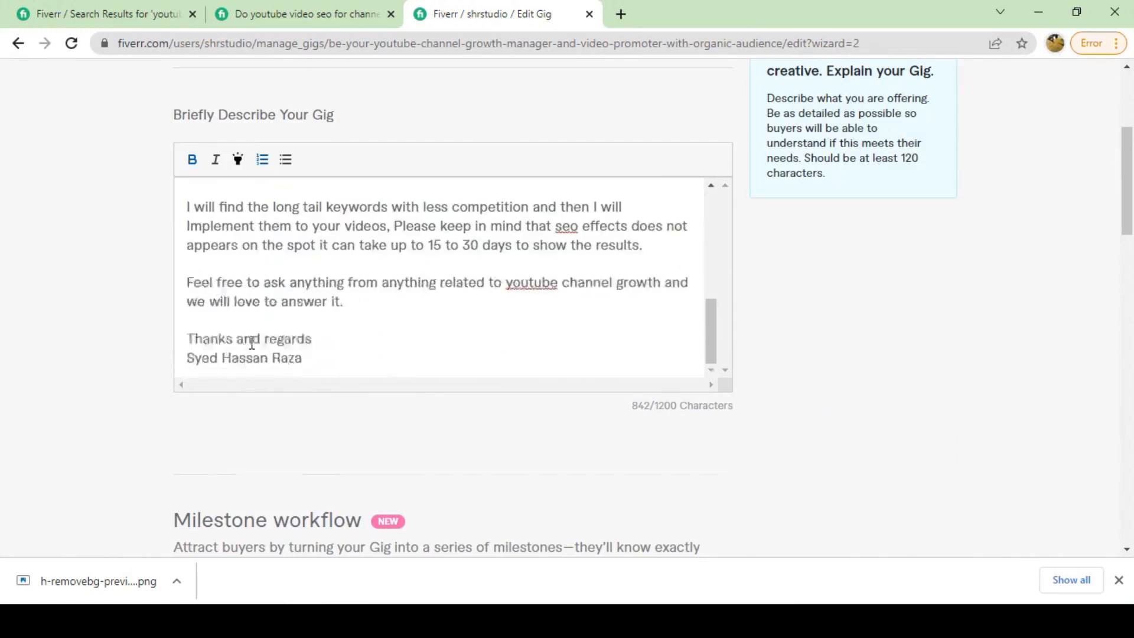
{"action": "scroll", "coordinate": [385, 299], "scroll_direction": "down", "scroll_amount": 15}
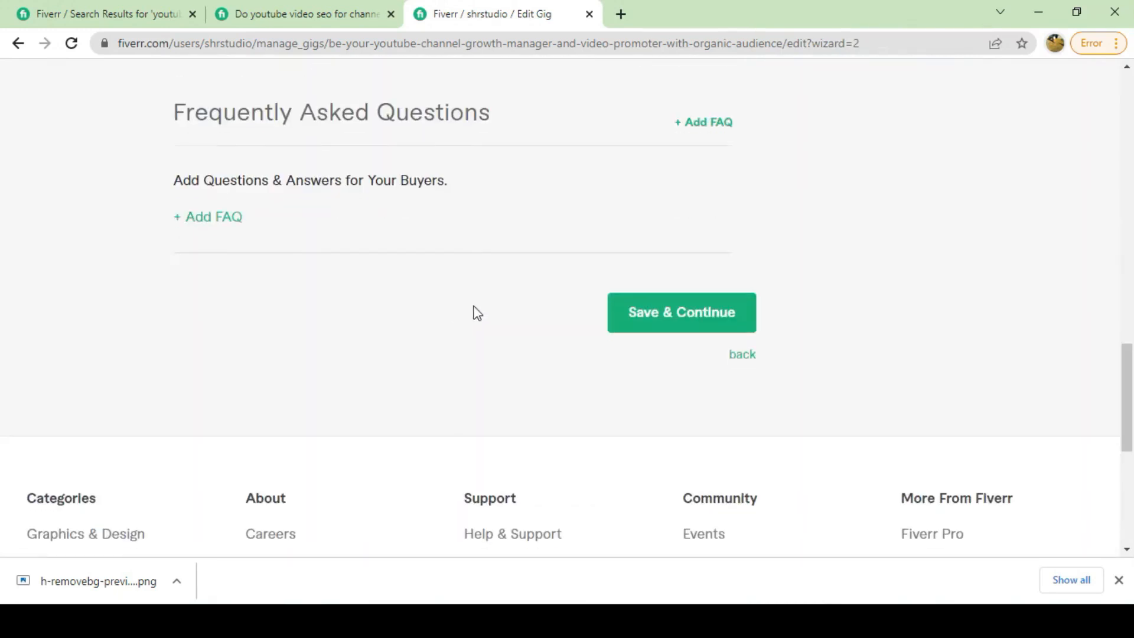
Add the FAQ 'Do we provide views or subscribers' answered 'No, we do not provide any views or subscribers…'.
{"action": "left_click", "coordinate": [214, 224]}
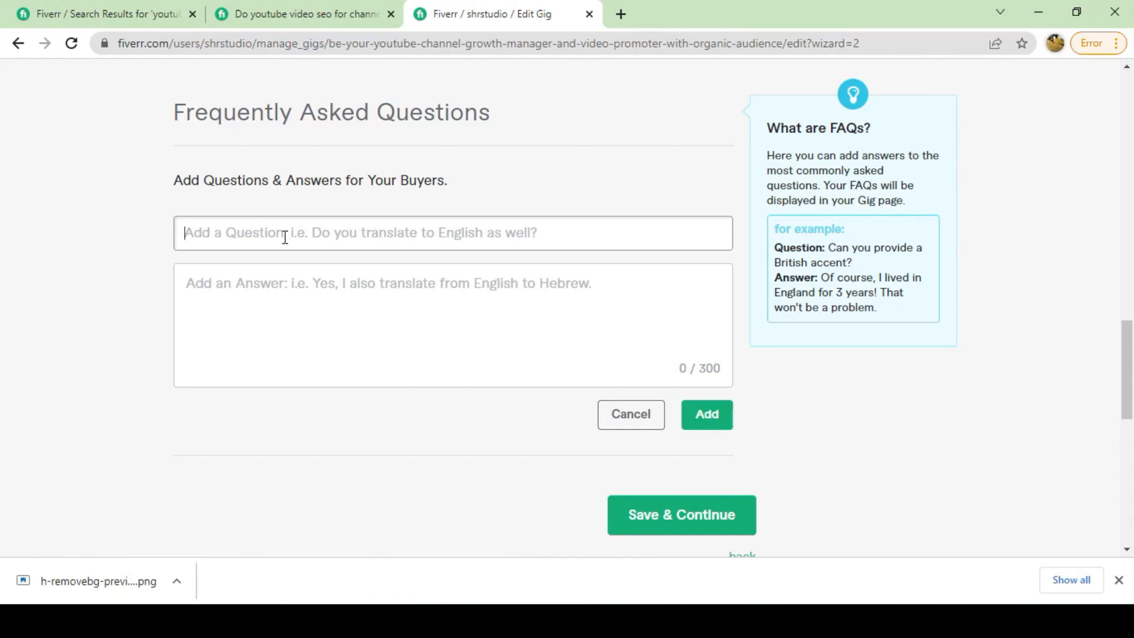
{"action": "type", "text": "W"}
{"action": "key", "text": "BackSpace"}
{"action": "key", "text": "BackSpace"}
{"action": "type", "text": "Do we provide"}
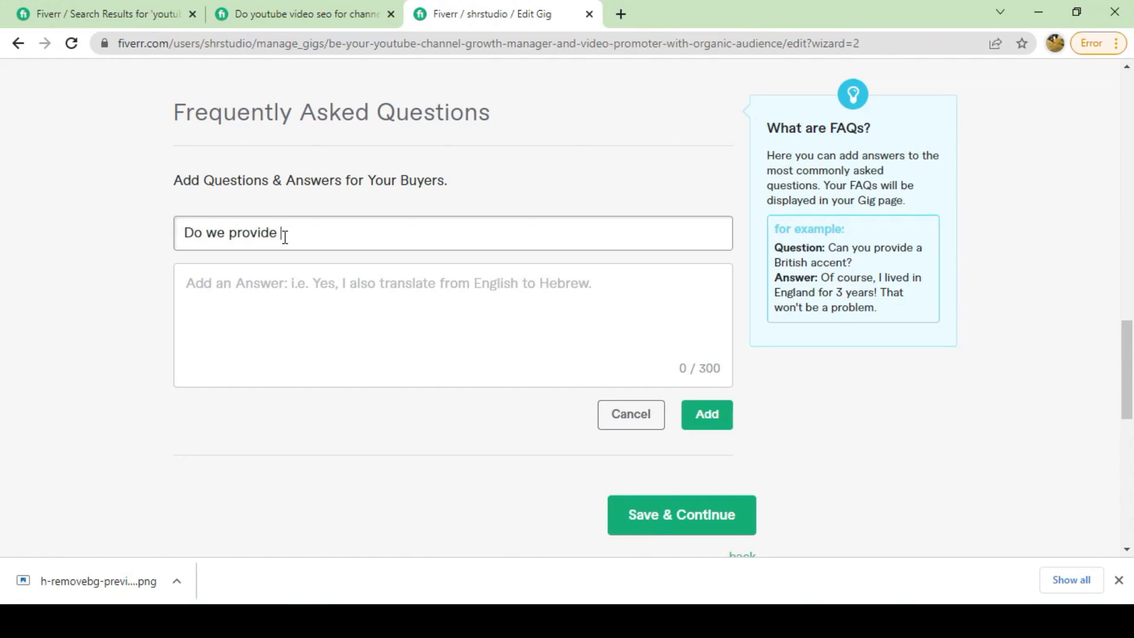
{"action": "type", "text": " views or subscribers?"}
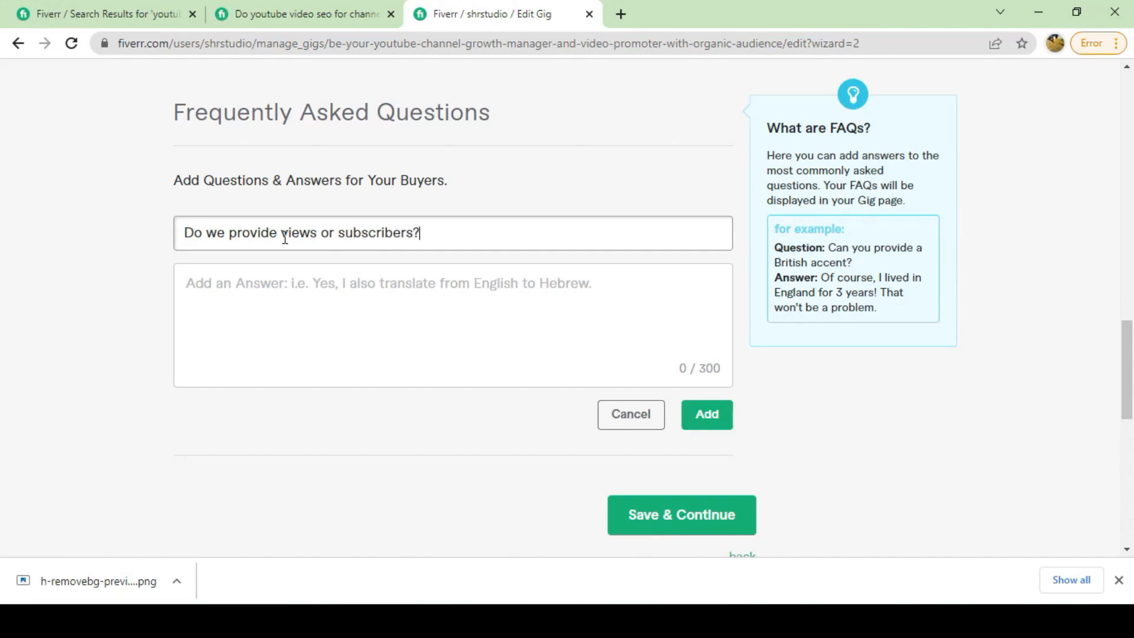
{"action": "key", "text": "Tab"}
{"action": "type", "text": "No"}
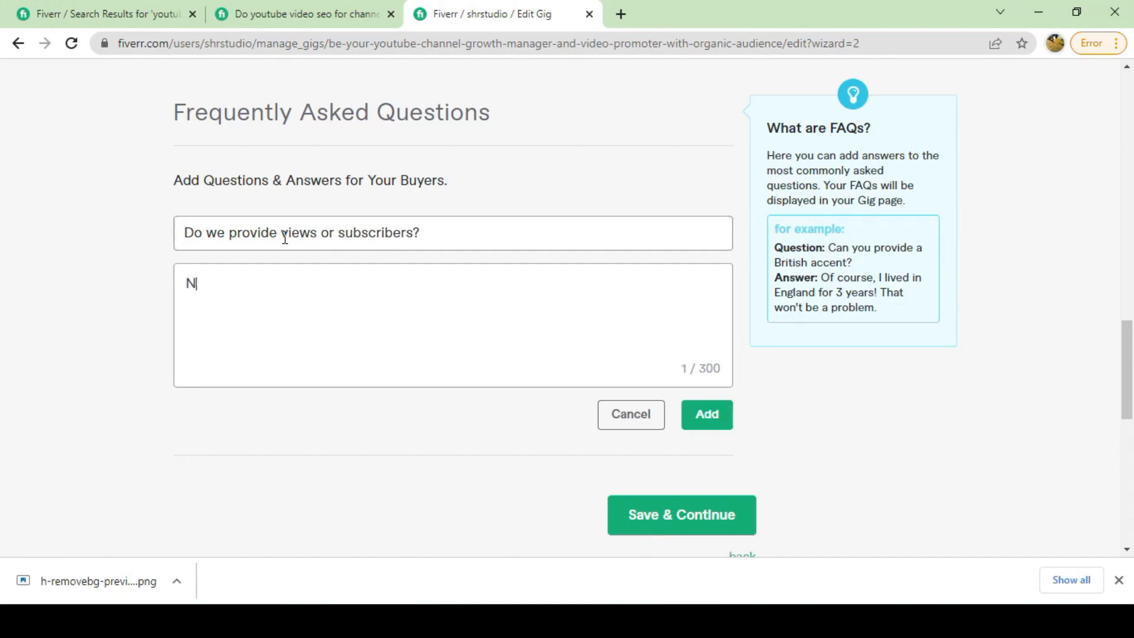
{"action": "key", "text": "BackSpace"}
{"action": "type", "text": ", we do not pr"}
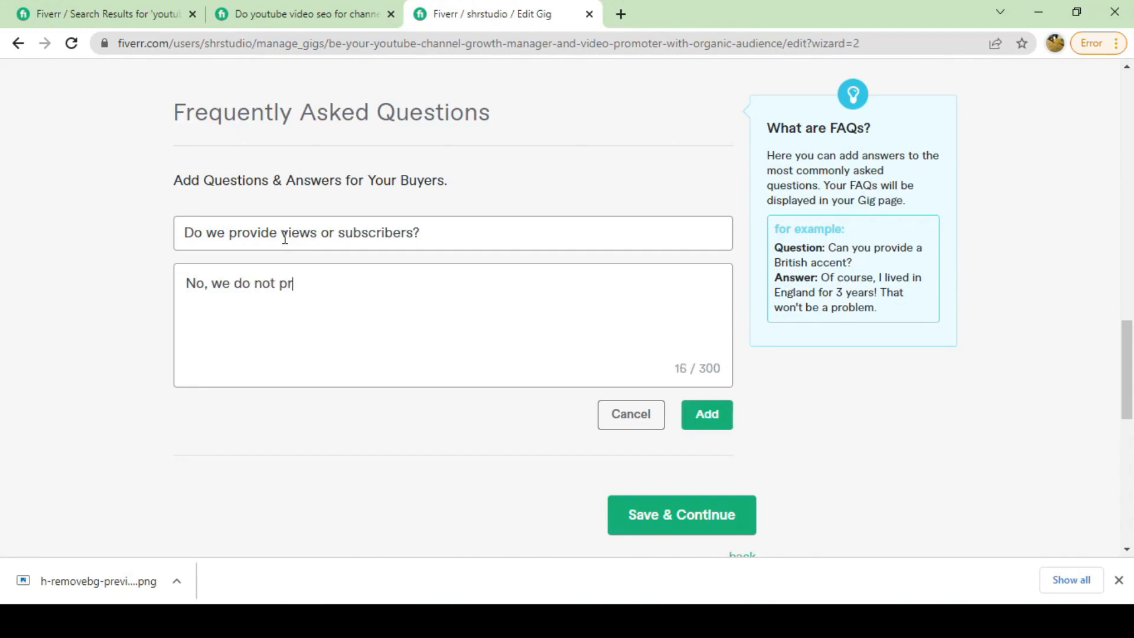
{"action": "type", "text": "ovide any views "}
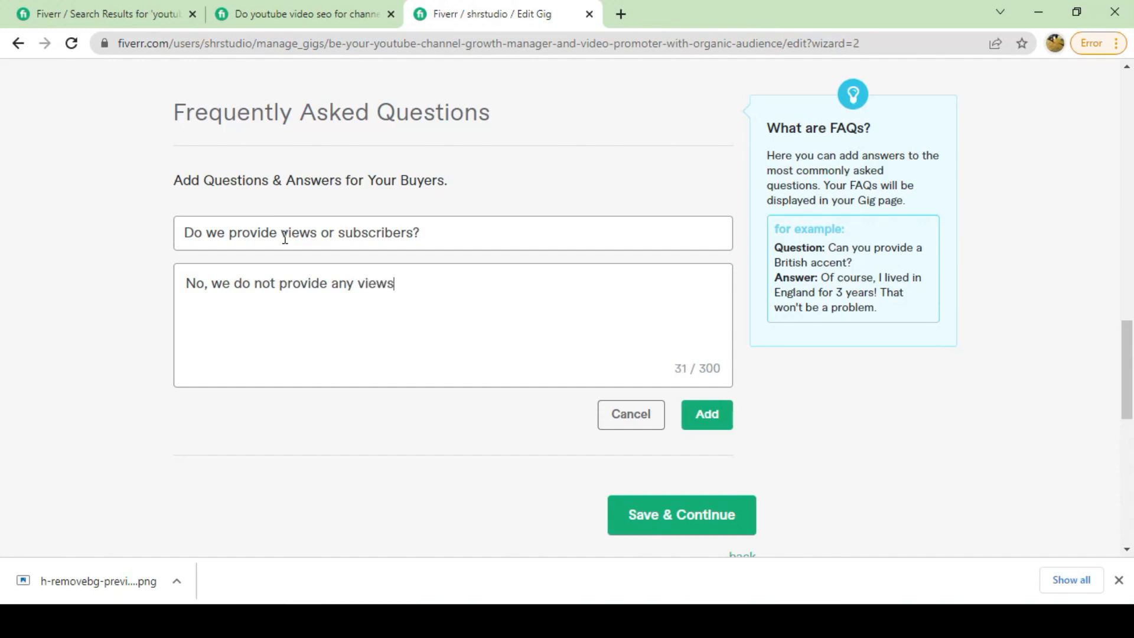
{"action": "type", "text": "or subscriber"}
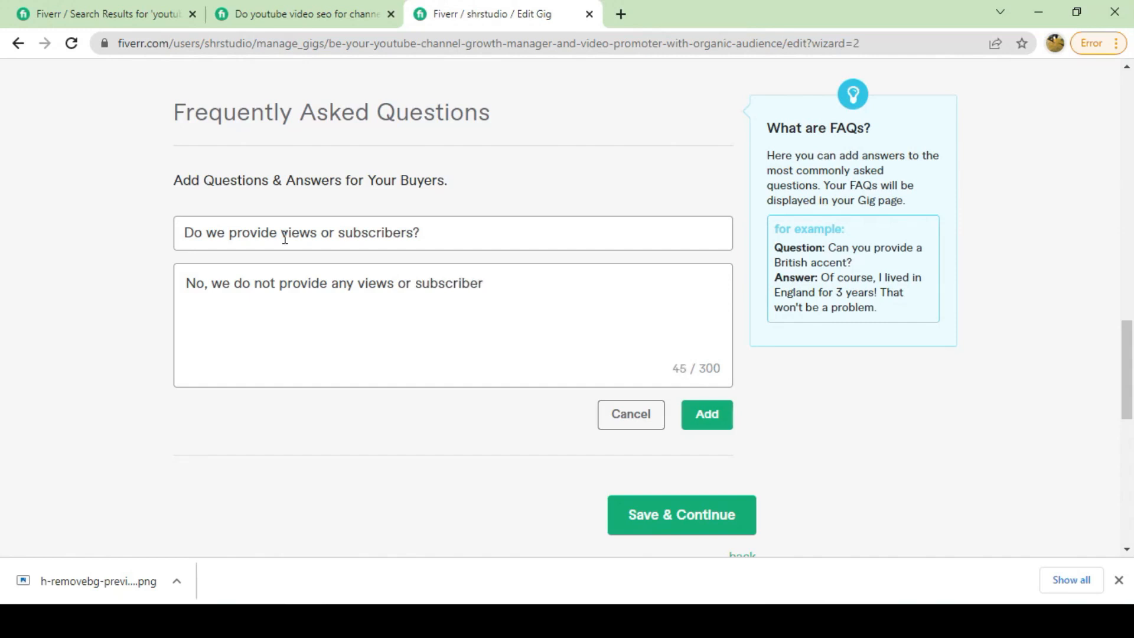
{"action": "type", "text": "s as we do seo and"}
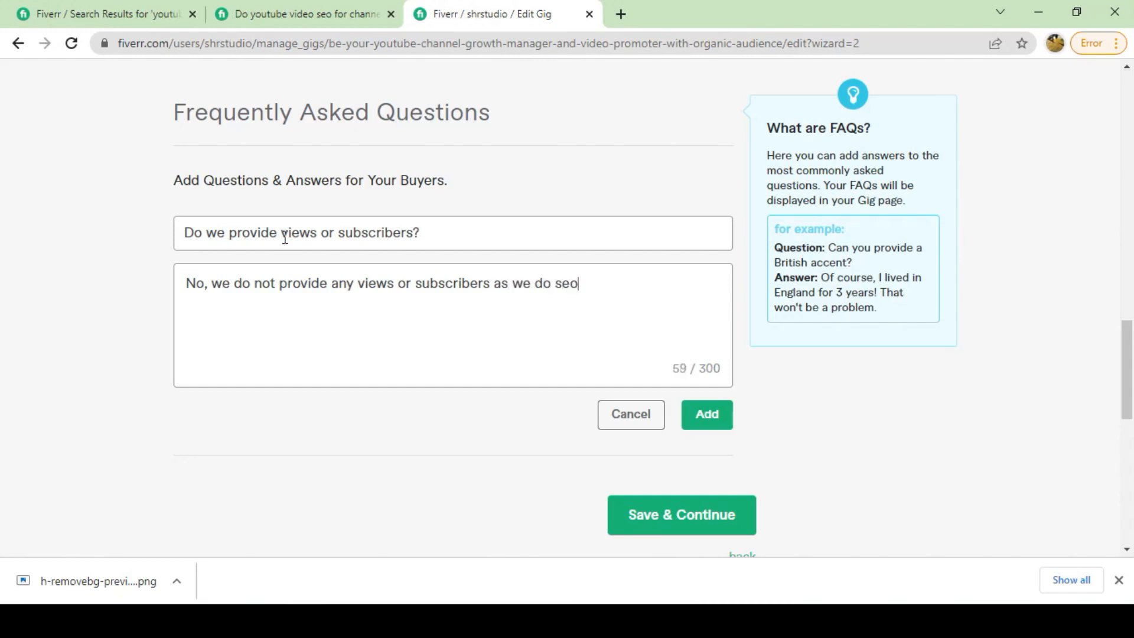
{"action": "type", "text": " t"}
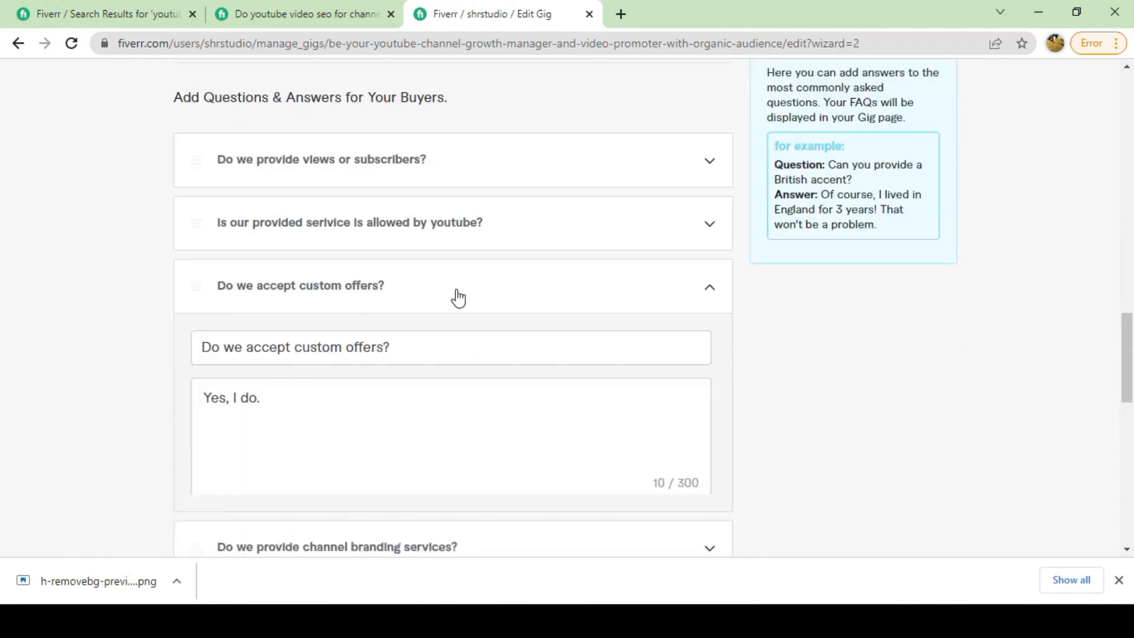
Correct the custom-offers FAQ answer to 'Yes, we do.', update it, and save the step.
{"action": "left_click", "coordinate": [248, 407]}
{"action": "key", "text": "BackSpace"}
{"action": "type", "text": "we"}
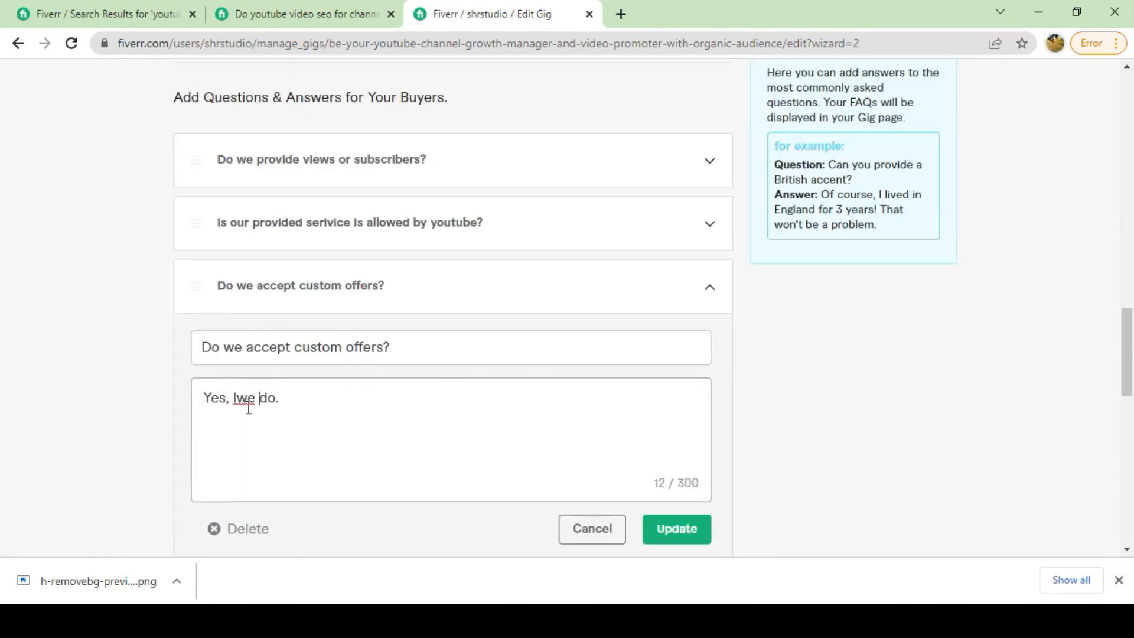
{"action": "right_click", "coordinate": [246, 405]}
{"action": "left_click", "coordinate": [303, 431]}
{"action": "left_click", "coordinate": [239, 397]}
{"action": "key", "text": "BackSpace"}
{"action": "left_click", "coordinate": [696, 542]}
{"action": "left_click", "coordinate": [689, 473]}
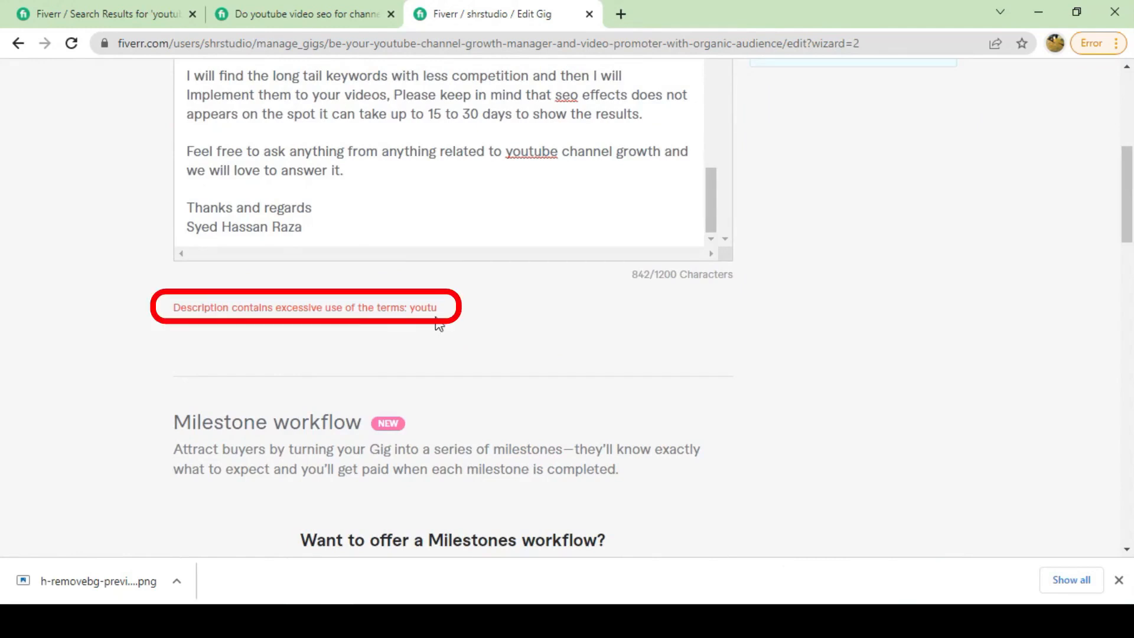
Shorten 'youtube' to 'yt' in the closing paragraph and save again.
{"action": "scroll", "coordinate": [395, 312], "scroll_direction": "up", "scroll_amount": 4}
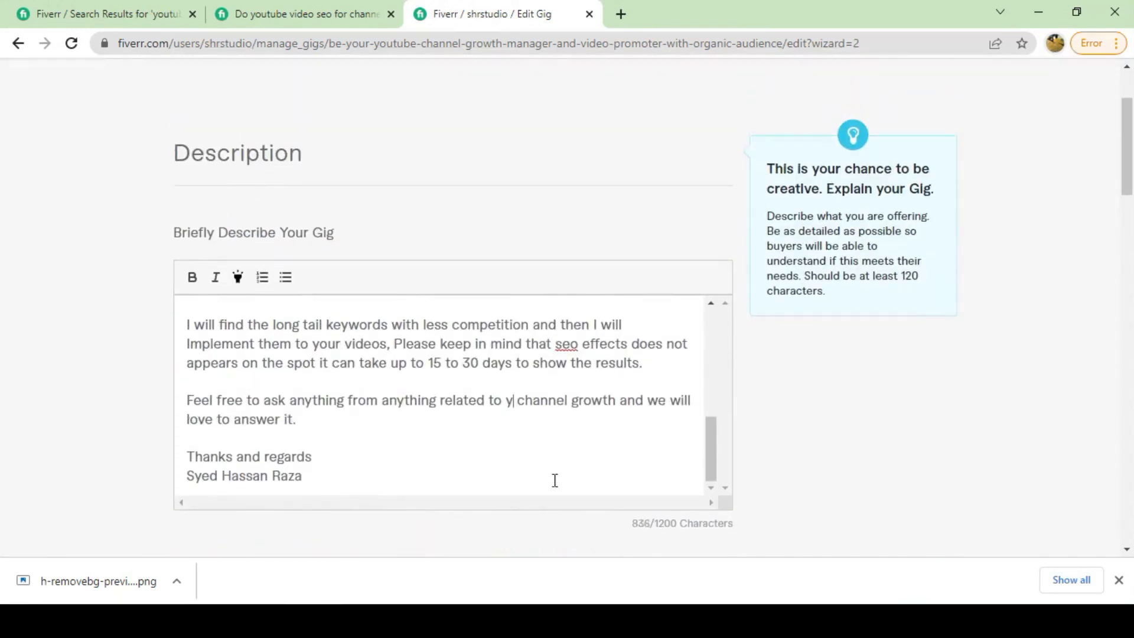
{"action": "type", "text": "t"}
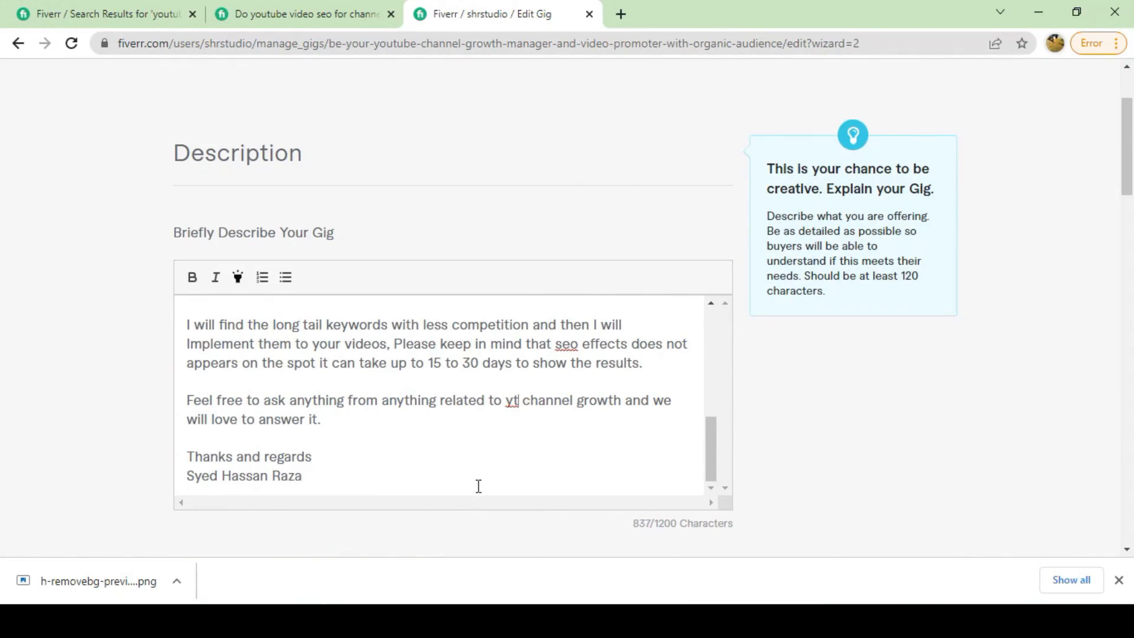
{"action": "scroll", "coordinate": [479, 491], "scroll_direction": "down", "scroll_amount": 10}
{"action": "scroll", "coordinate": [478, 491], "scroll_direction": "down", "scroll_amount": 5}
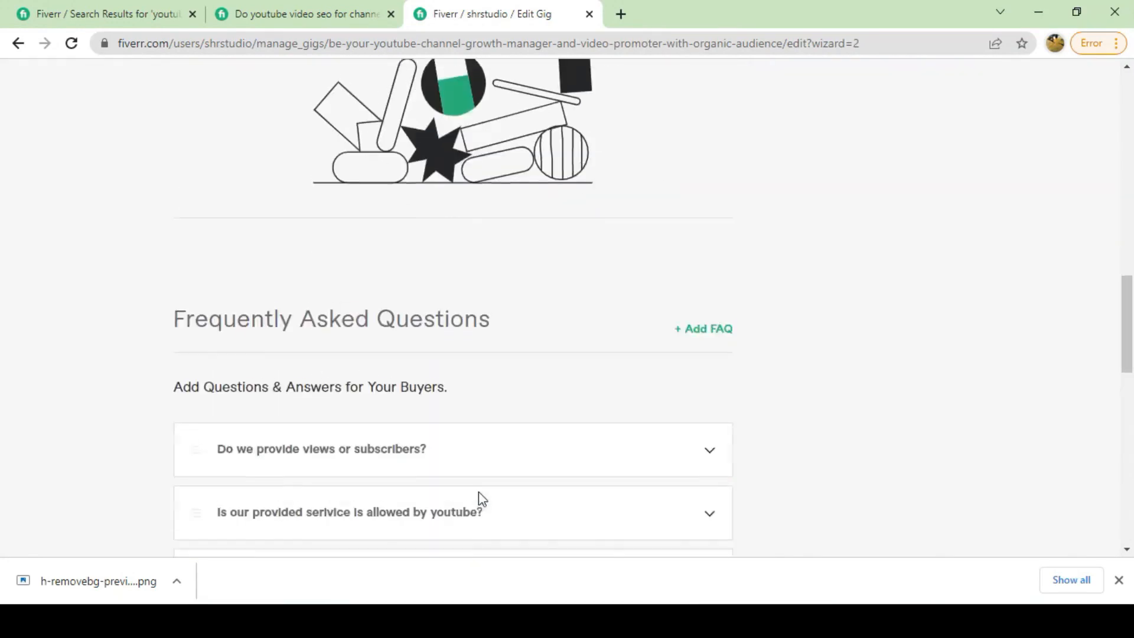
{"action": "scroll", "coordinate": [478, 496], "scroll_direction": "up", "scroll_amount": 10}
{"action": "scroll", "coordinate": [479, 492], "scroll_direction": "up", "scroll_amount": 4}
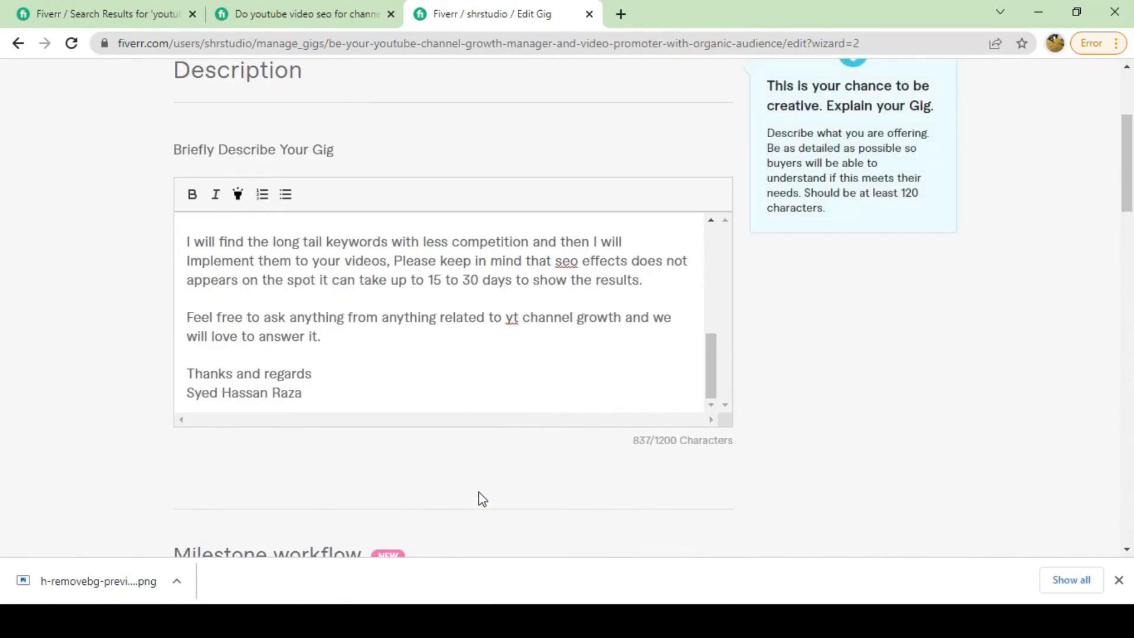
{"action": "scroll", "coordinate": [480, 493], "scroll_direction": "down", "scroll_amount": 15}
{"action": "left_click", "coordinate": [673, 517]}
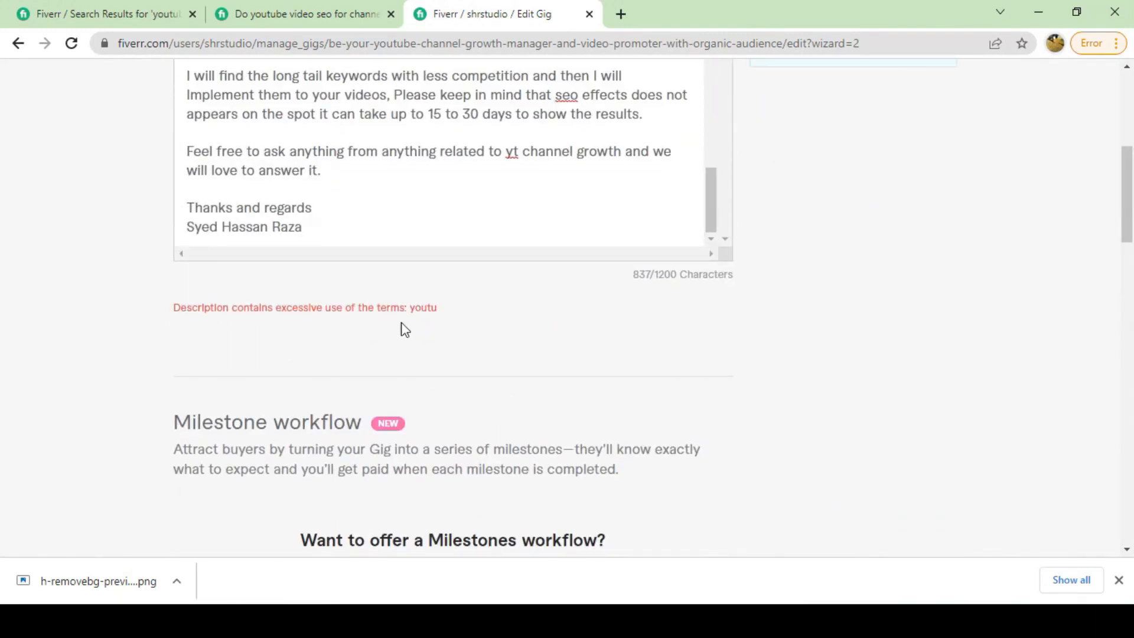
{"action": "scroll", "coordinate": [414, 324], "scroll_direction": "up", "scroll_amount": 1}
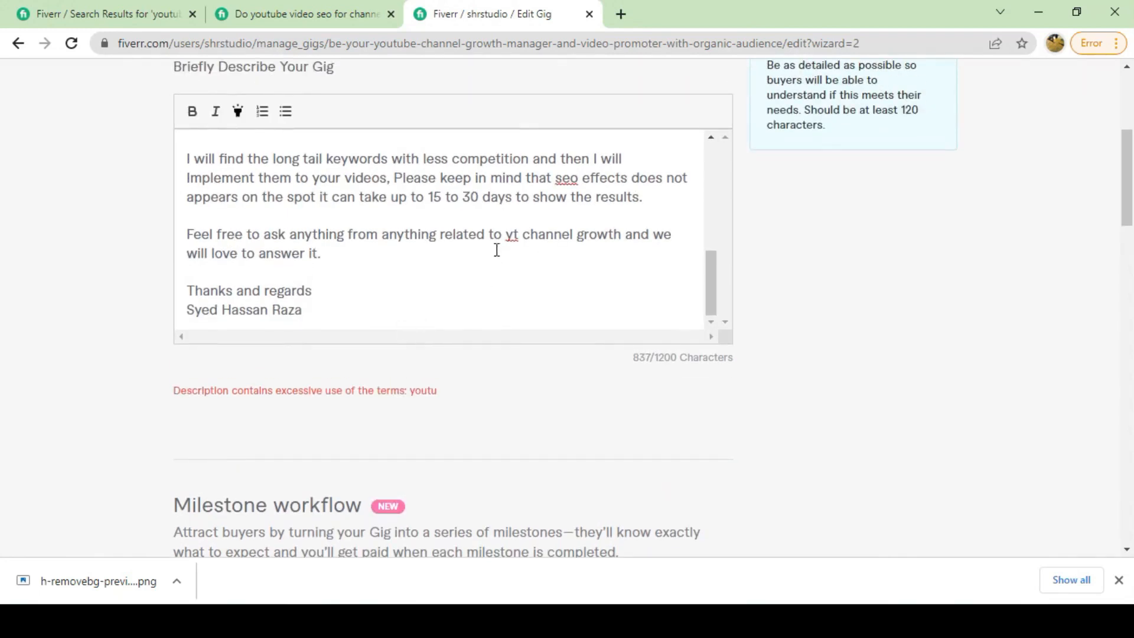
{"action": "scroll", "coordinate": [378, 235], "scroll_direction": "up", "scroll_amount": 3}
{"action": "scroll", "coordinate": [360, 258], "scroll_direction": "up", "scroll_amount": 3}
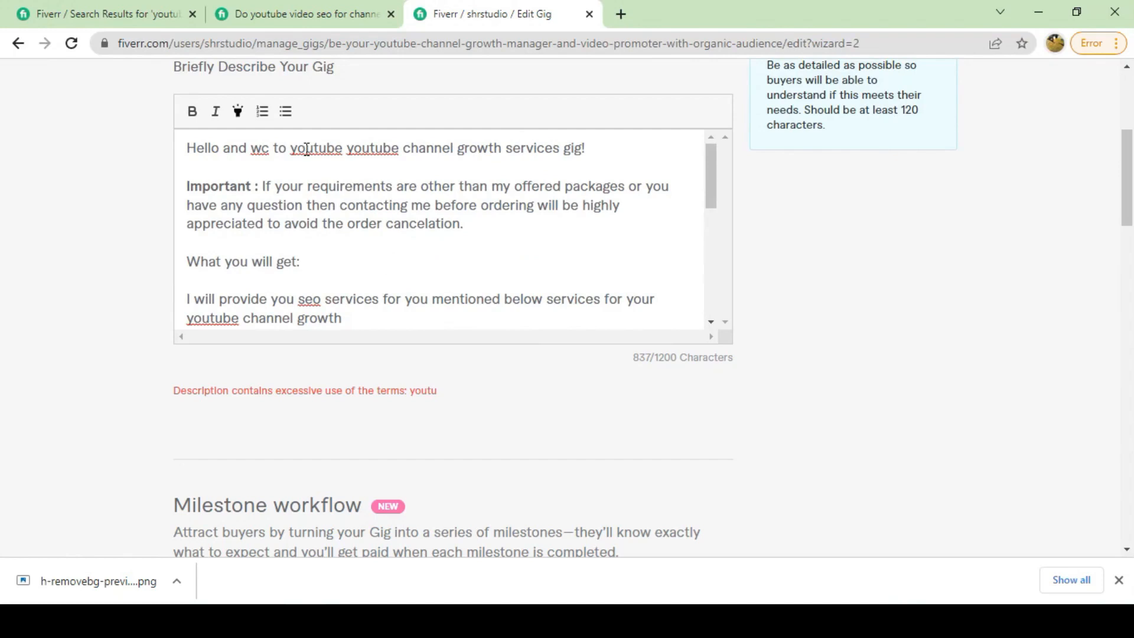
Select the whole description text and cut it out of the editor.
{"action": "key", "text": "ctrl+a"}
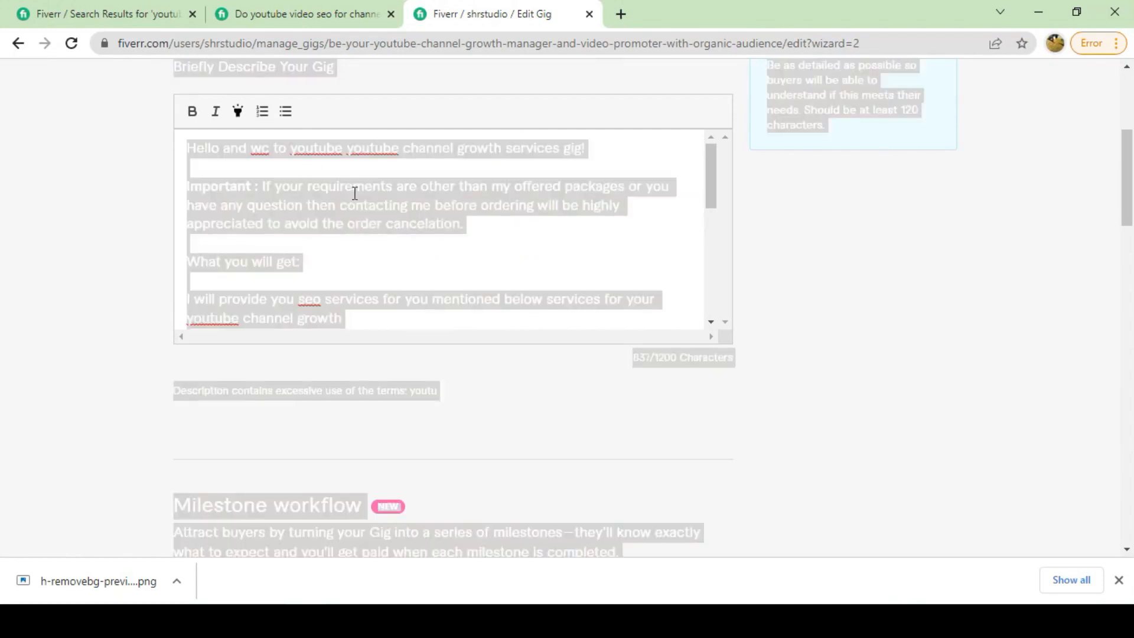
{"action": "left_click", "coordinate": [355, 193]}
{"action": "scroll", "coordinate": [179, 164], "scroll_direction": "up", "scroll_amount": 2}
{"action": "scroll", "coordinate": [213, 236], "scroll_direction": "down", "scroll_amount": 1}
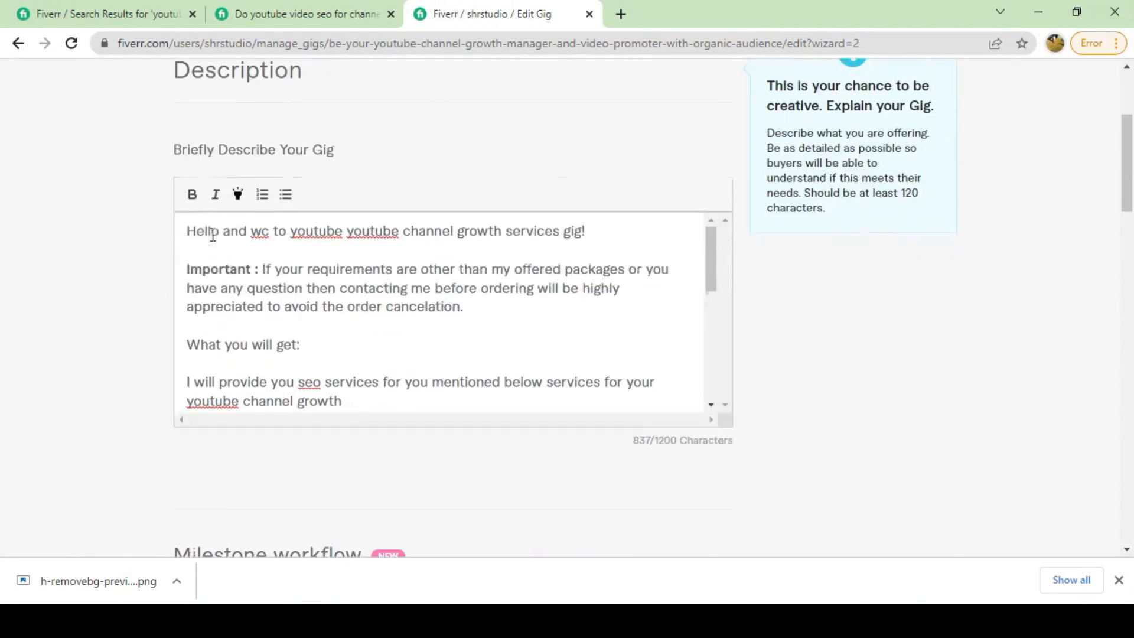
{"action": "left_click_drag", "start_coordinate": [185, 225], "coordinate": [399, 350]}
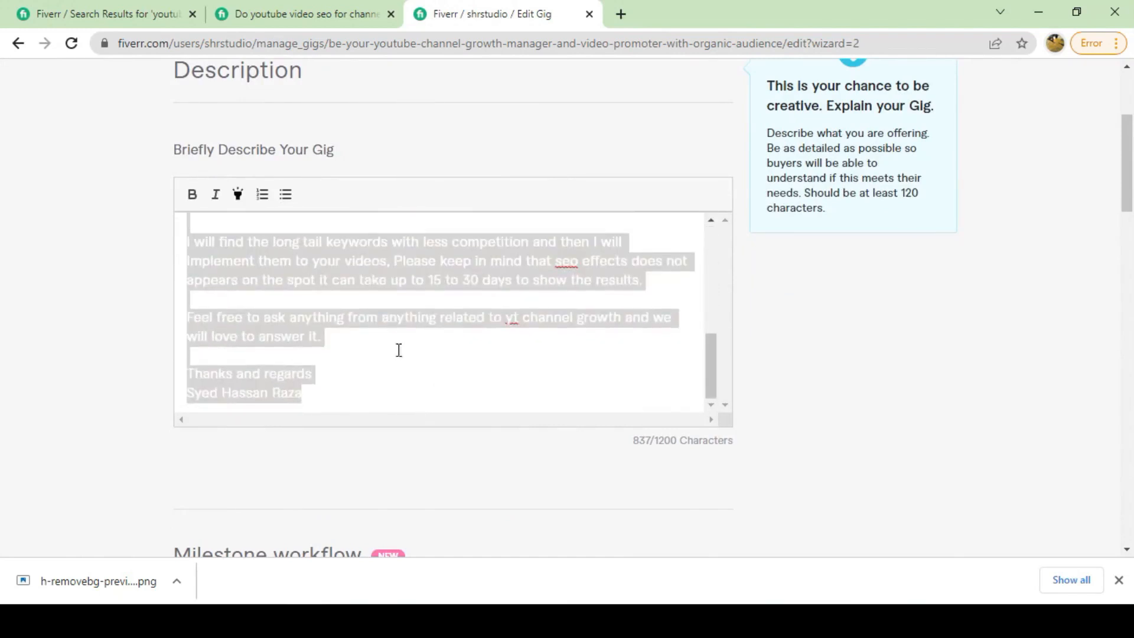
{"action": "right_click", "coordinate": [375, 280]}
{"action": "left_click", "coordinate": [414, 322]}
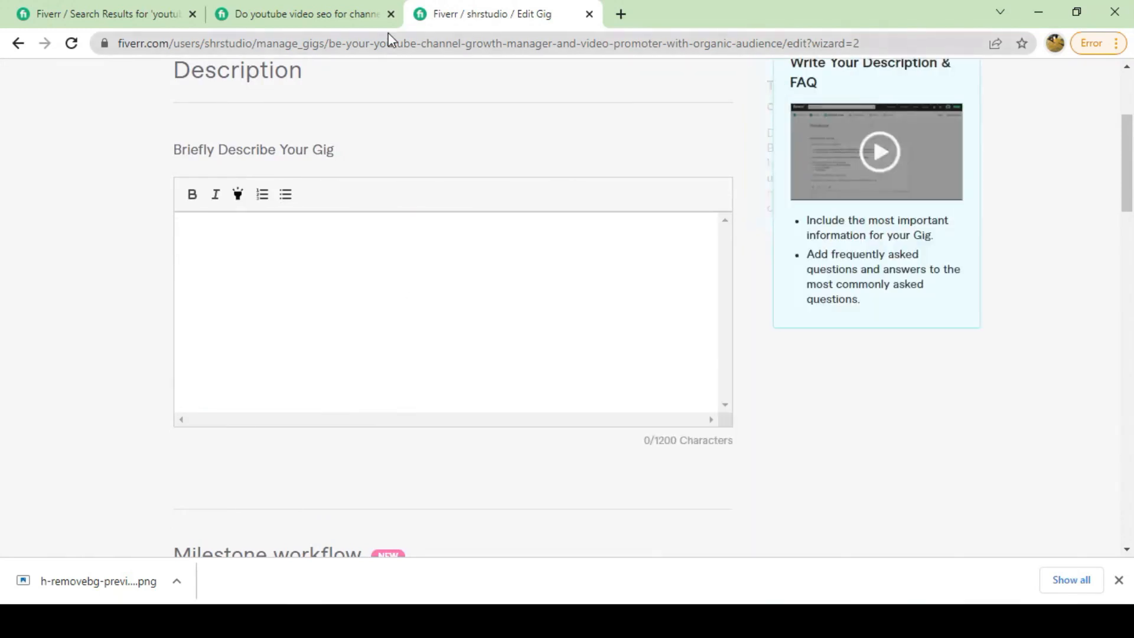
Reload the gig page, paste the description back, and review the 'youtu' warning.
{"action": "left_click", "coordinate": [72, 44]}
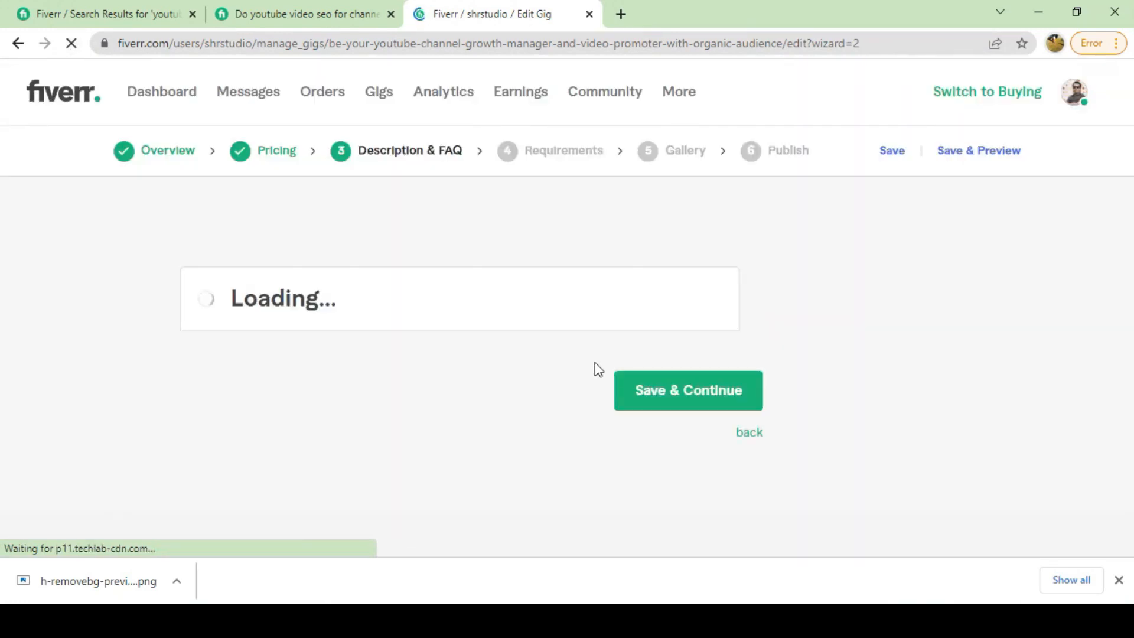
{"action": "left_click", "coordinate": [254, 256]}
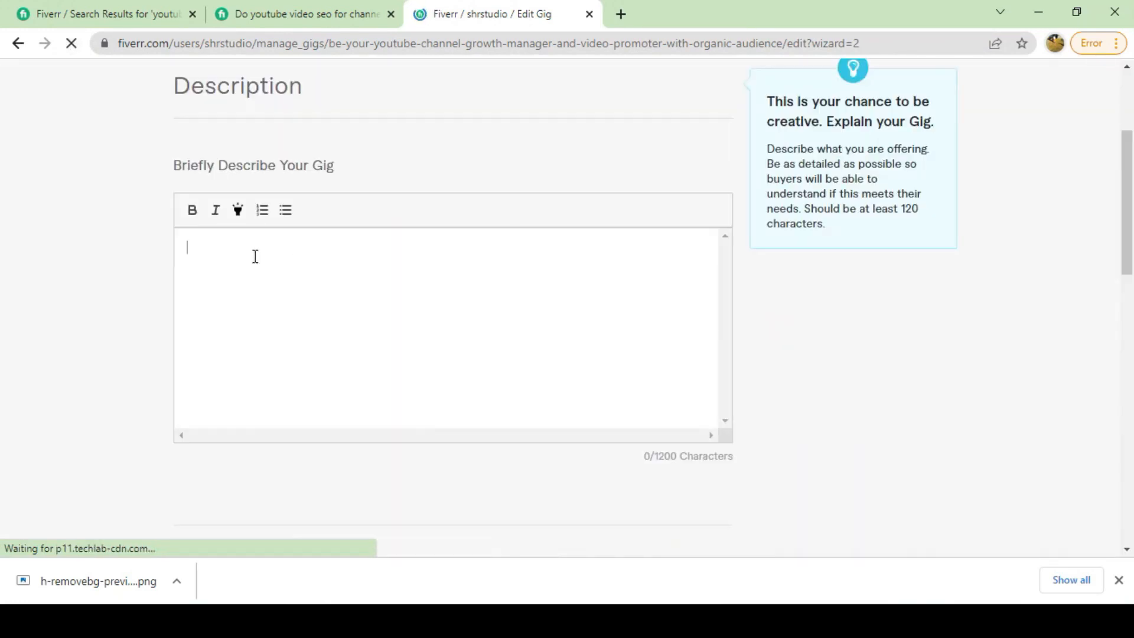
{"action": "right_click", "coordinate": [213, 256]}
{"action": "left_click", "coordinate": [257, 386]}
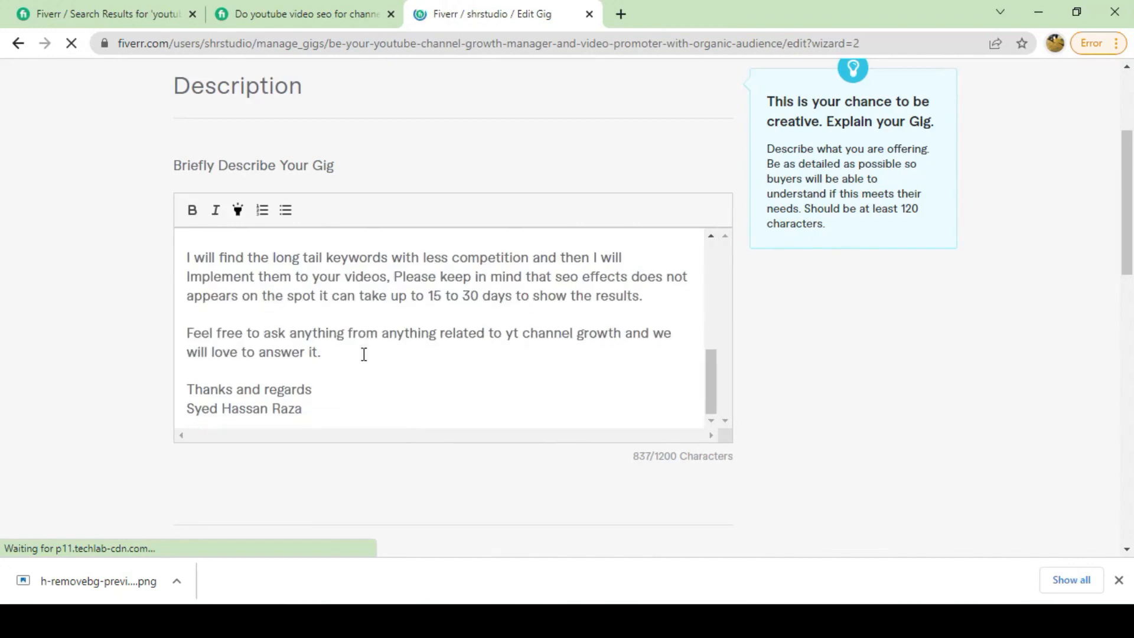
{"action": "scroll", "coordinate": [372, 345], "scroll_direction": "down", "scroll_amount": 5}
{"action": "scroll", "coordinate": [390, 319], "scroll_direction": "up", "scroll_amount": 10}
{"action": "scroll", "coordinate": [281, 485], "scroll_direction": "up", "scroll_amount": 5}
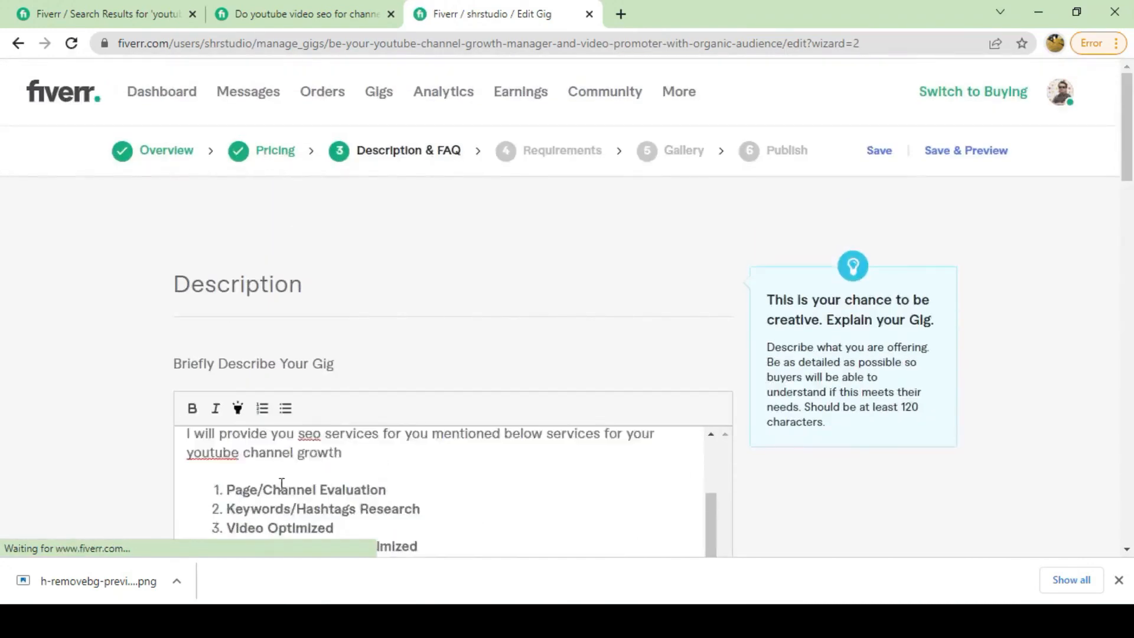
{"action": "scroll", "coordinate": [281, 485], "scroll_direction": "down", "scroll_amount": 3}
{"action": "scroll", "coordinate": [571, 354], "scroll_direction": "down", "scroll_amount": 10}
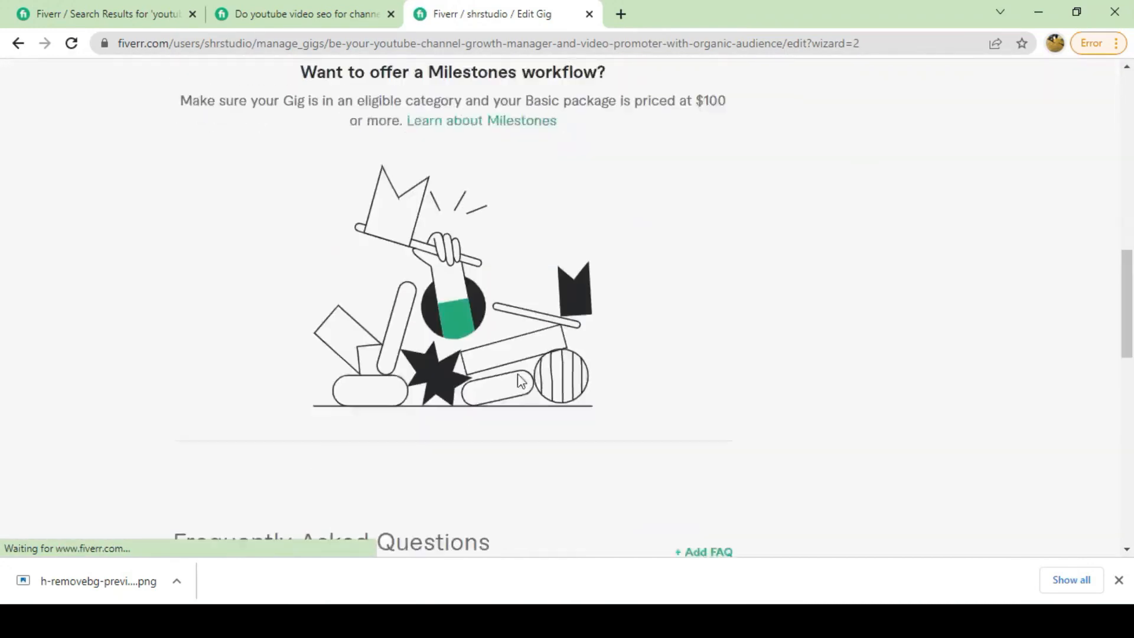
{"action": "scroll", "coordinate": [540, 298], "scroll_direction": "up", "scroll_amount": 7}
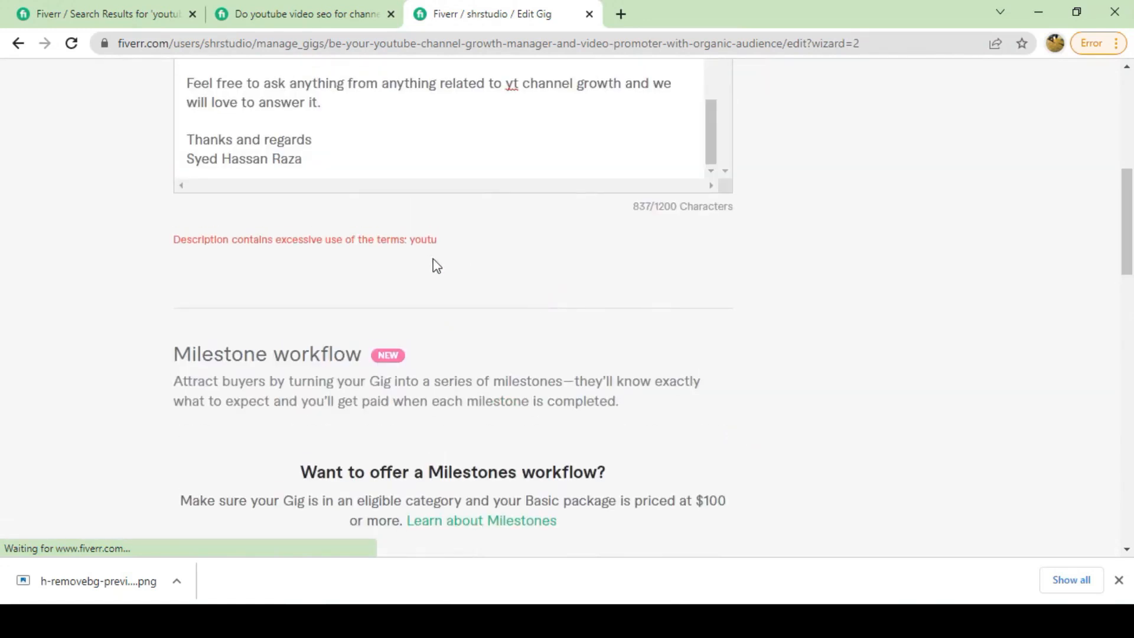
{"action": "scroll", "coordinate": [436, 266], "scroll_direction": "up", "scroll_amount": 4}
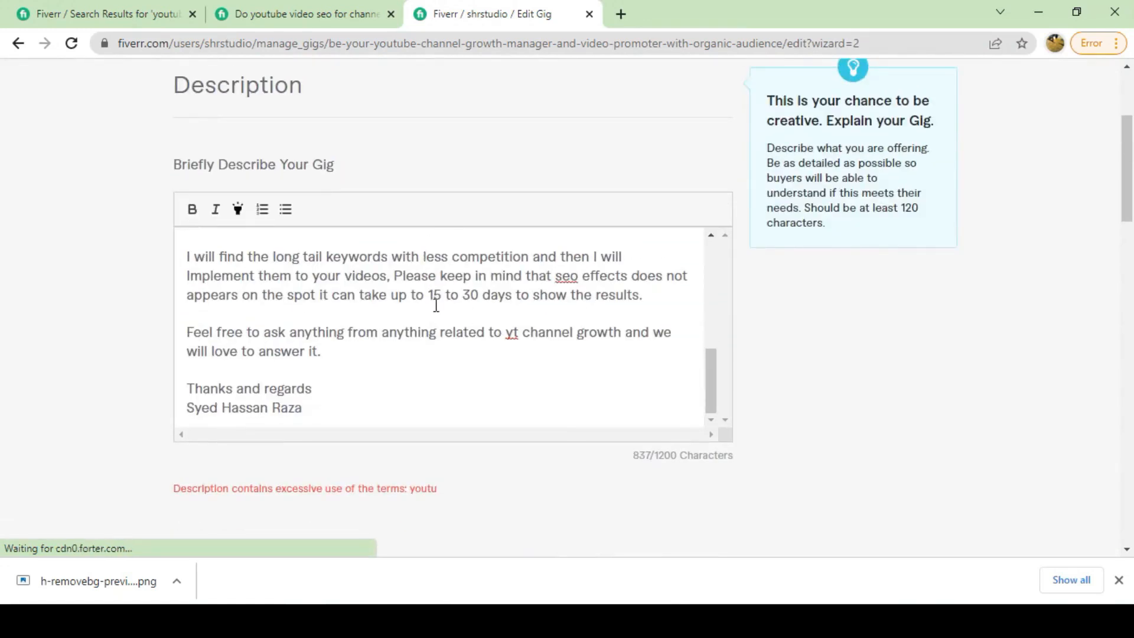
{"action": "scroll", "coordinate": [341, 305], "scroll_direction": "up", "scroll_amount": 5}
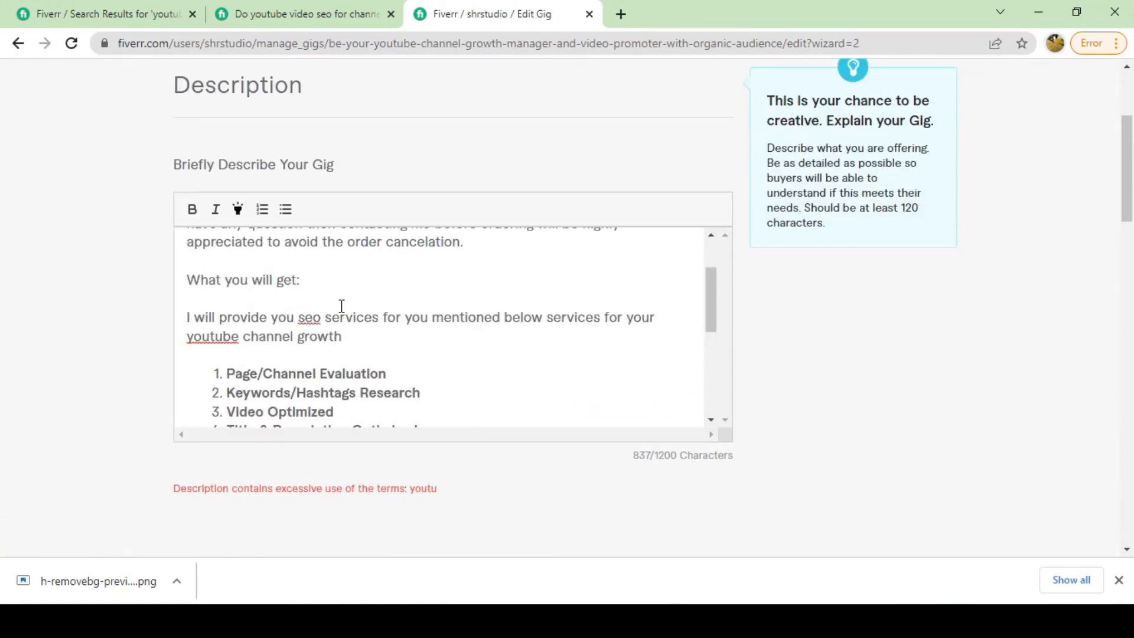
{"action": "scroll", "coordinate": [341, 305], "scroll_direction": "up", "scroll_amount": 4}
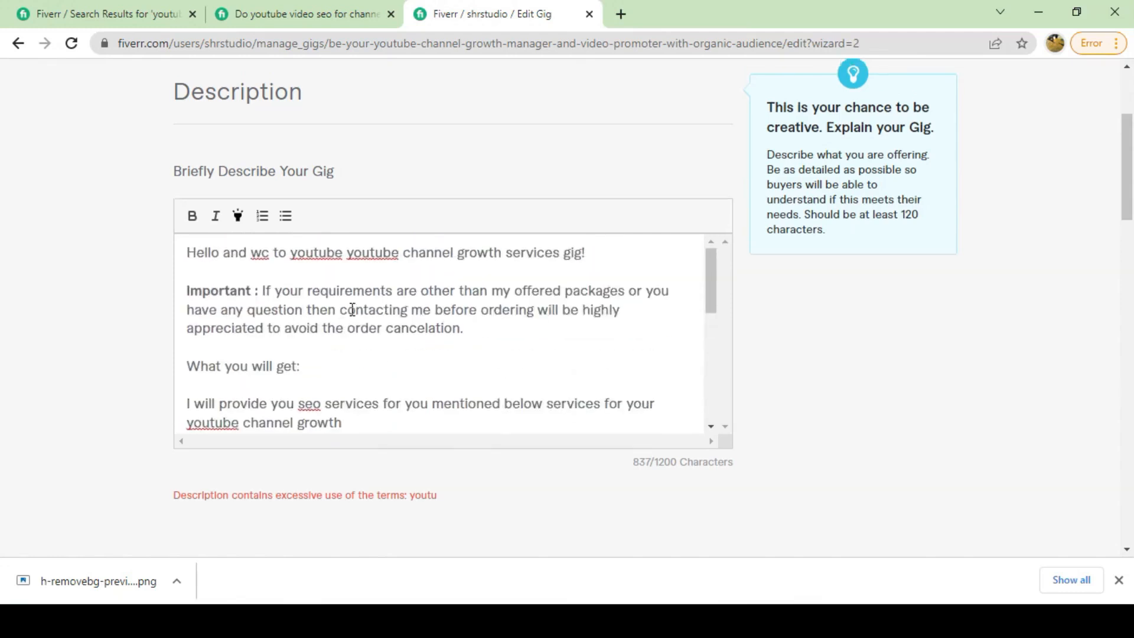
Delete the duplicated 'youtube' and extra space from the description's opening line.
{"action": "left_click", "coordinate": [373, 329]}
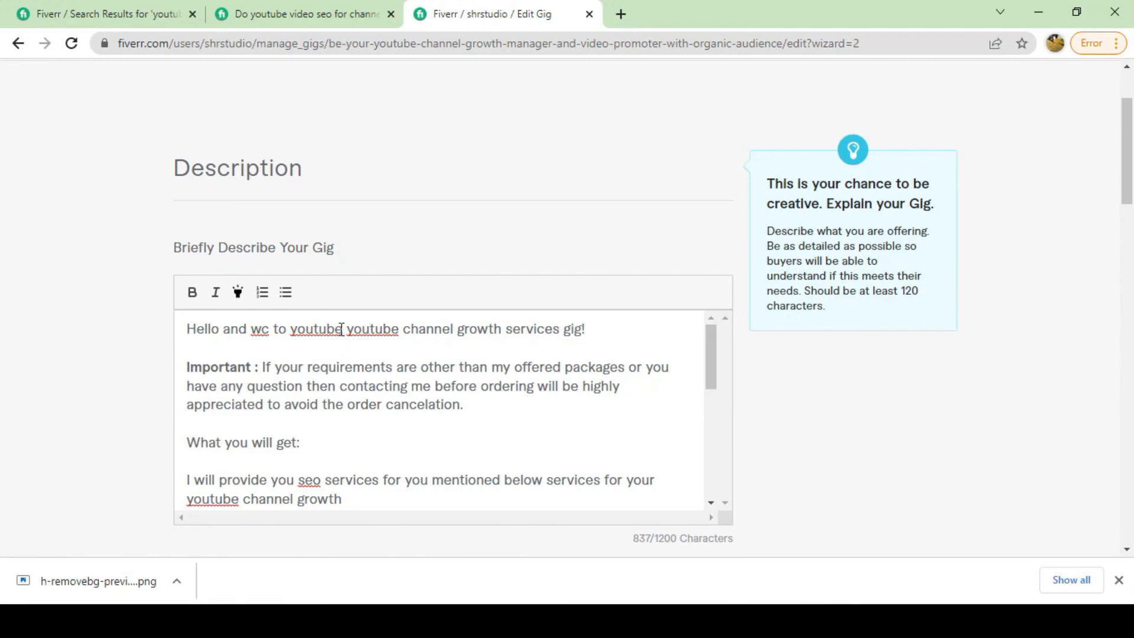
{"action": "left_click_drag", "start_coordinate": [341, 329], "coordinate": [294, 327]}
{"action": "key", "text": "BackSpace"}
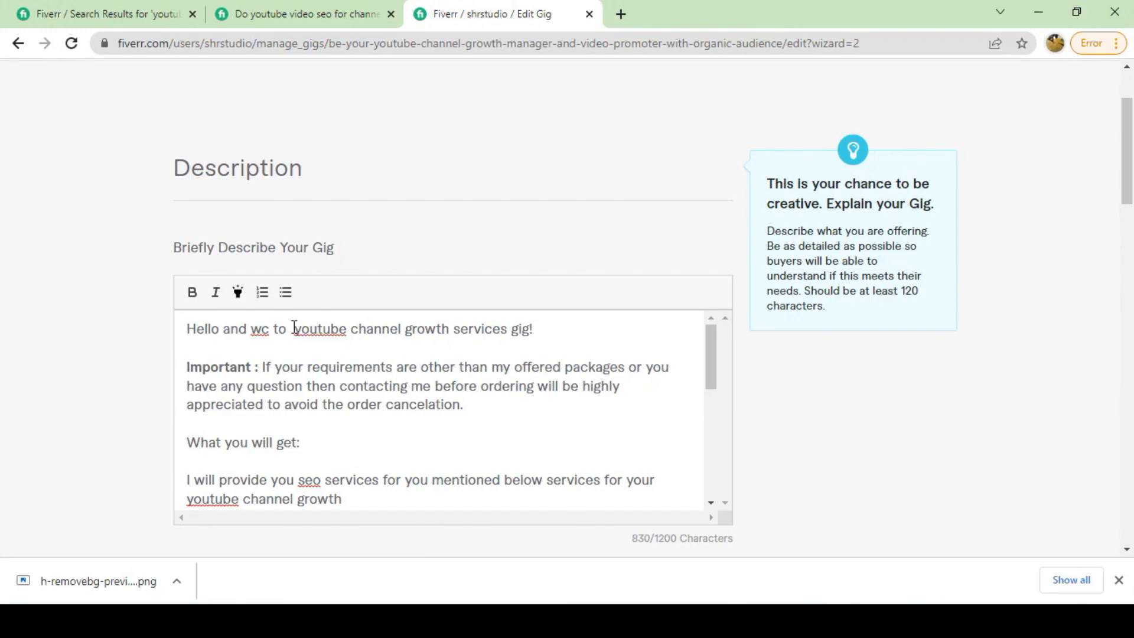
{"action": "key", "text": "BackSpace"}
Change the closing paragraph's 'yt' to 'you-tube' and try saving.
{"action": "scroll", "coordinate": [354, 367], "scroll_direction": "down", "scroll_amount": 10}
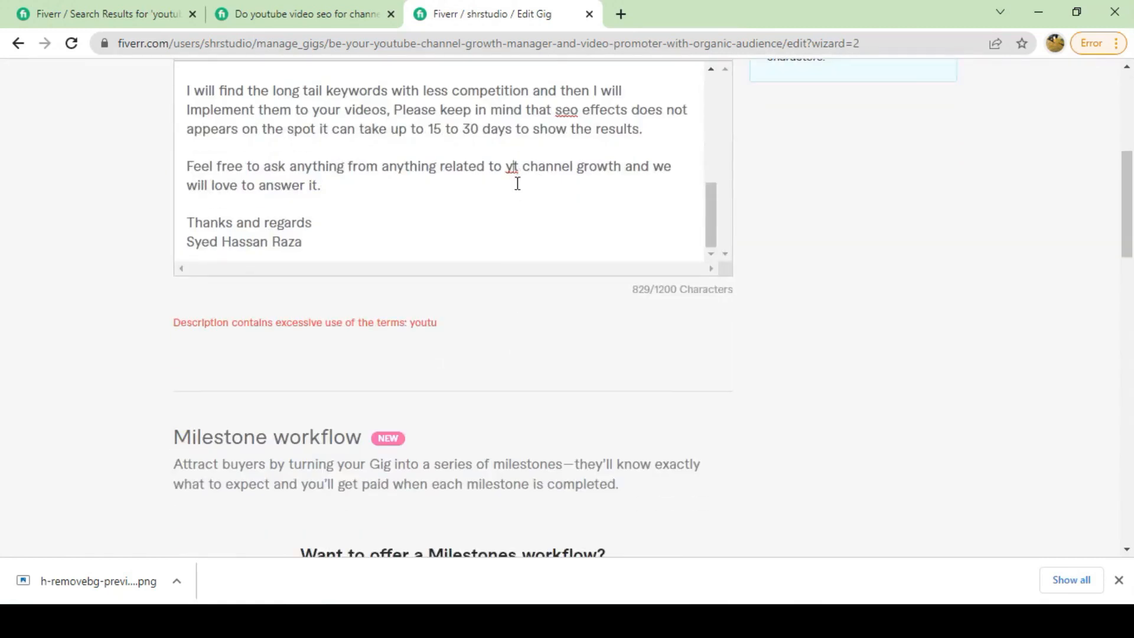
{"action": "type", "text": "out"}
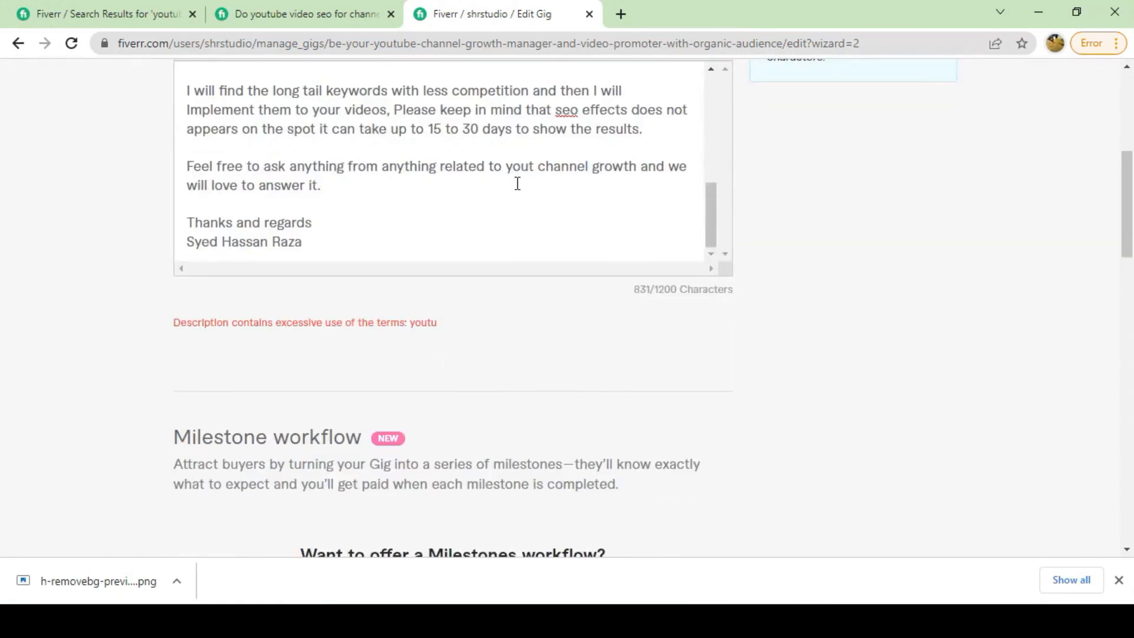
{"action": "type", "text": "ube"}
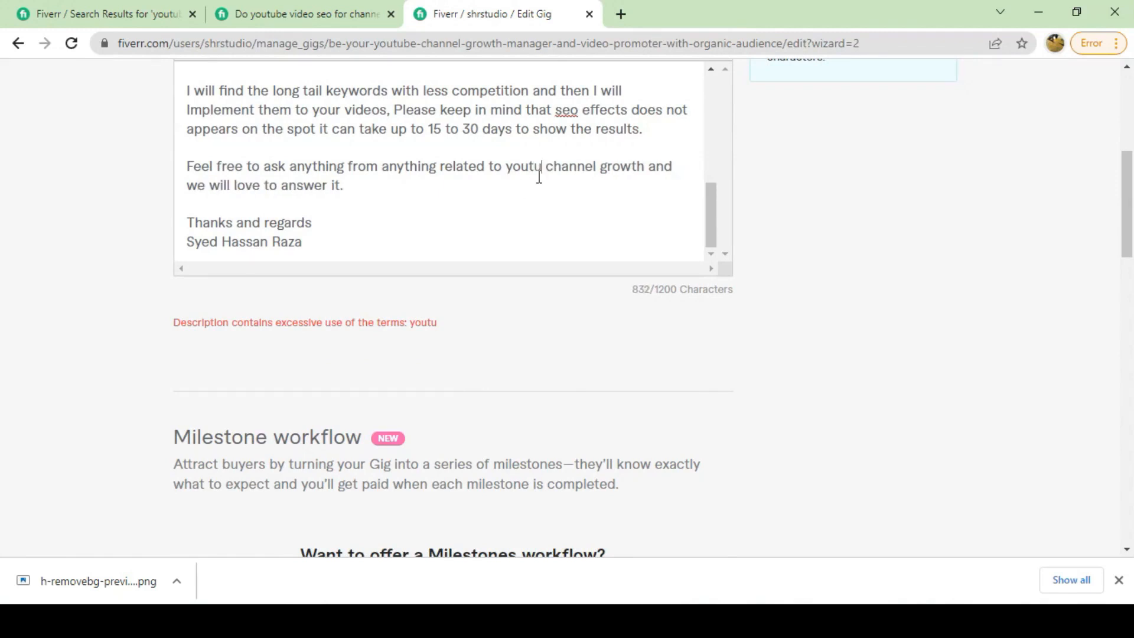
{"action": "scroll", "coordinate": [499, 319], "scroll_direction": "down", "scroll_amount": 12}
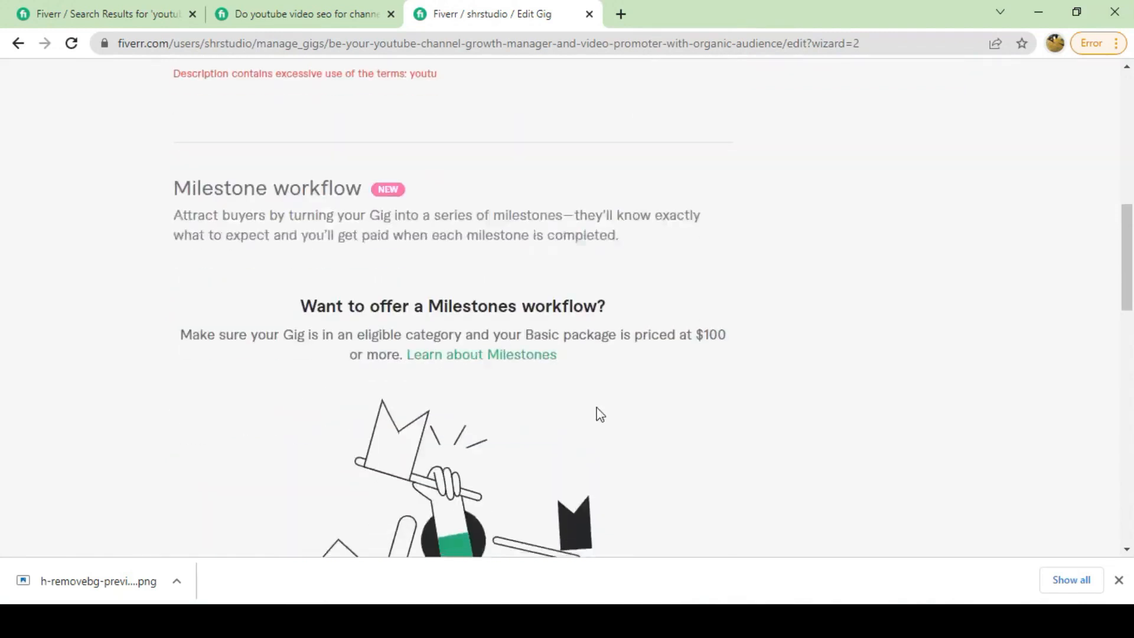
{"action": "scroll", "coordinate": [593, 380], "scroll_direction": "up", "scroll_amount": 12}
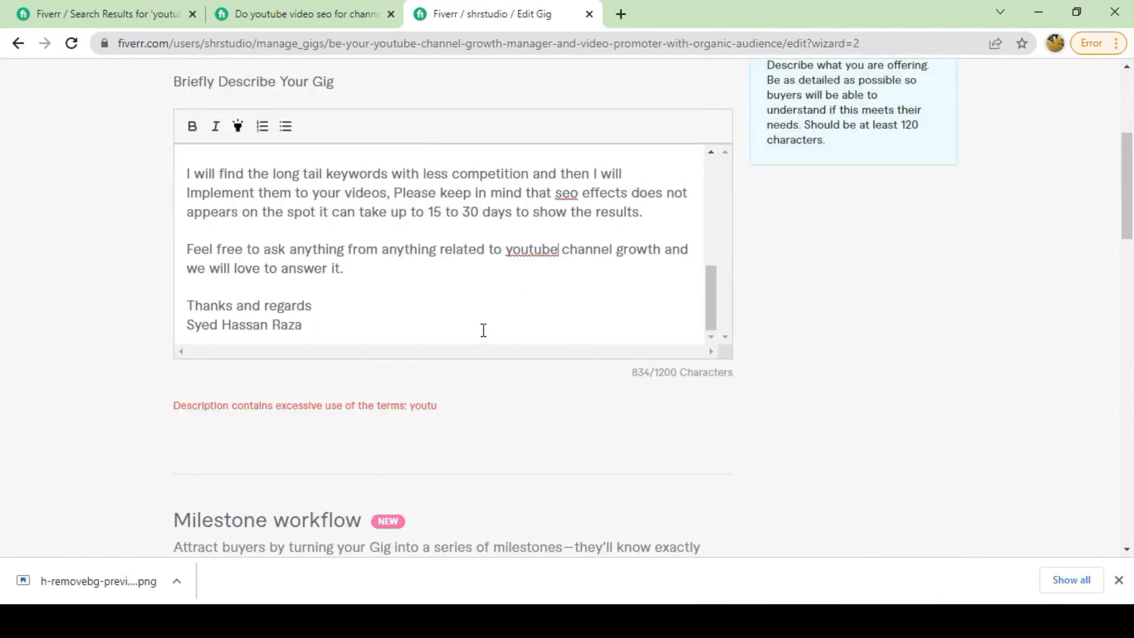
{"action": "scroll", "coordinate": [483, 330], "scroll_direction": "down", "scroll_amount": 1}
{"action": "left_click", "coordinate": [529, 151]}
{"action": "type", "text": "-"}
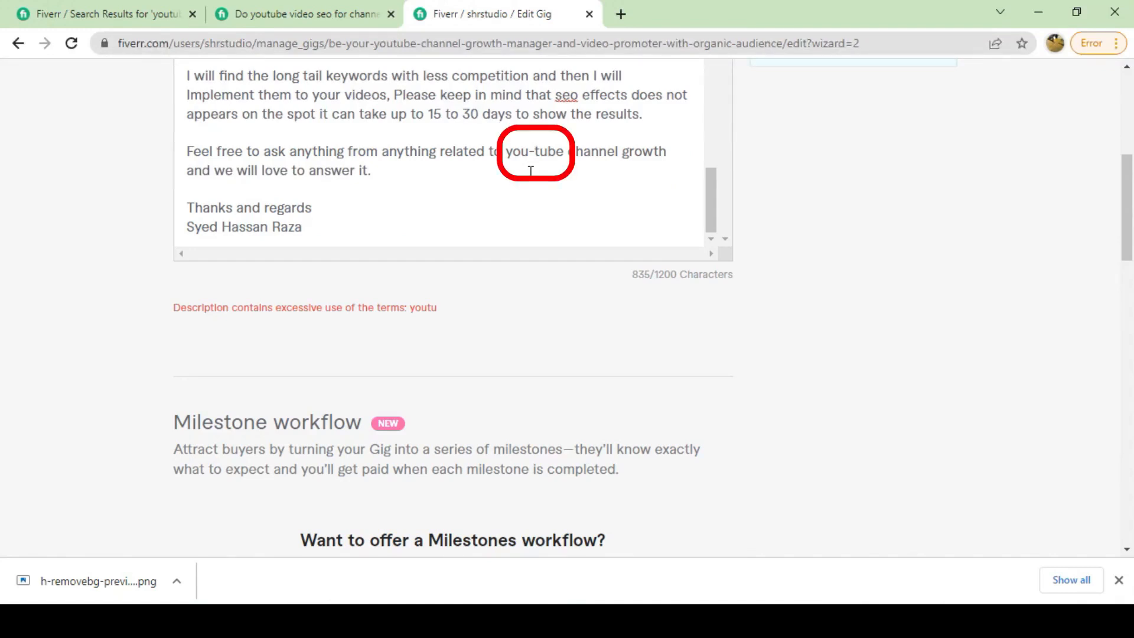
{"action": "scroll", "coordinate": [530, 171], "scroll_direction": "down", "scroll_amount": 12}
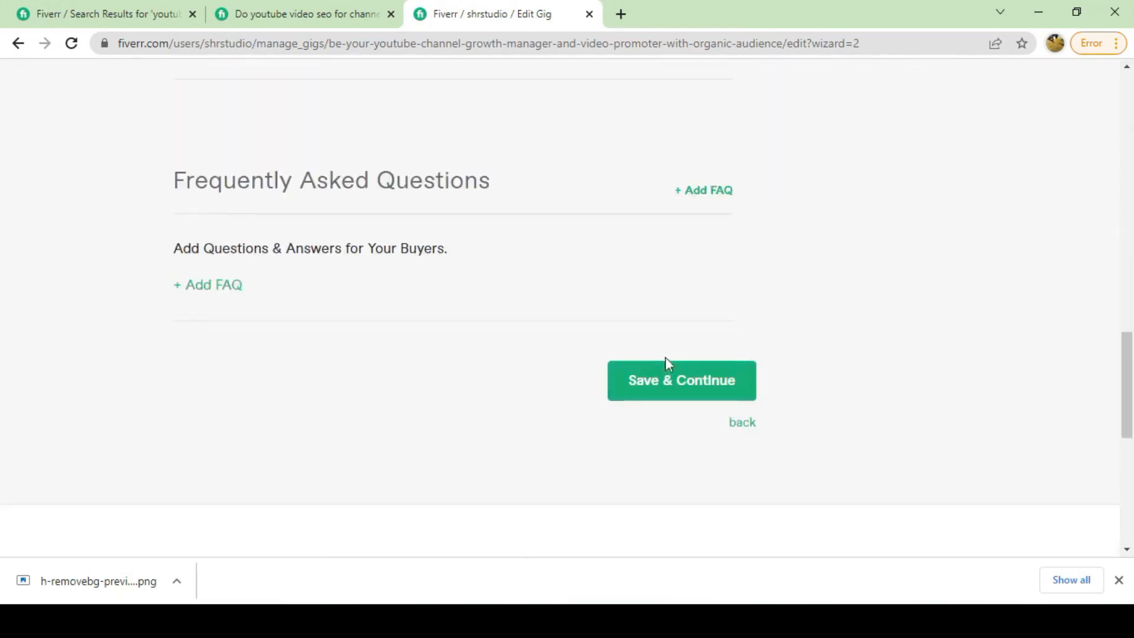
{"action": "left_click", "coordinate": [666, 371]}
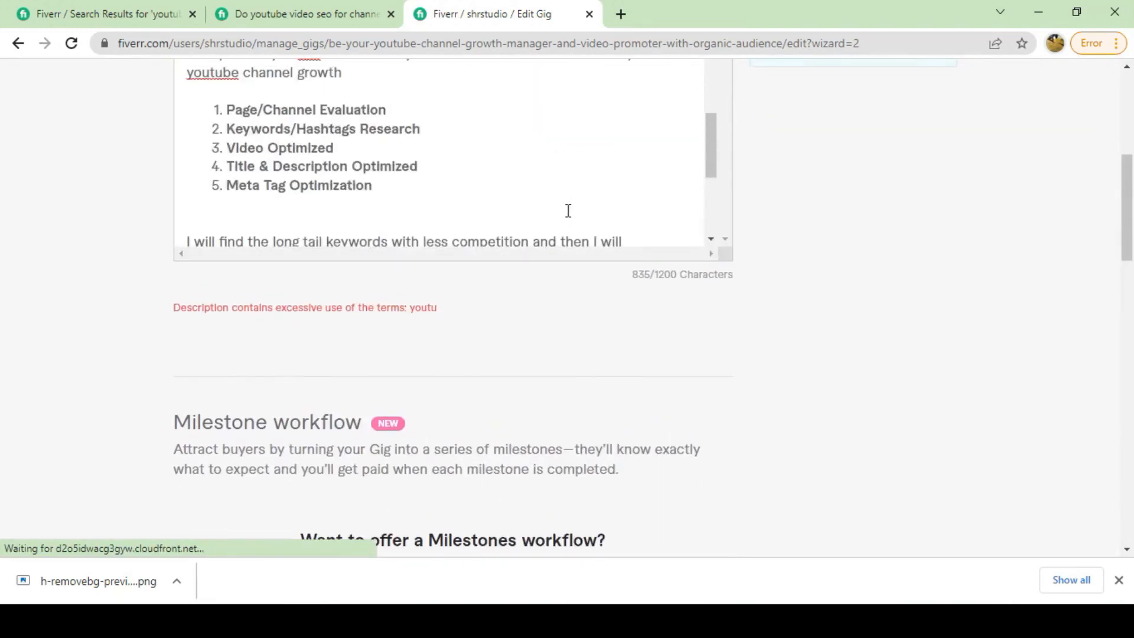
Hyphenate the opening line's 'youtube' as 'you-tube' and retry saving.
{"action": "scroll", "coordinate": [292, 211], "scroll_direction": "up", "scroll_amount": 2}
{"action": "scroll", "coordinate": [284, 161], "scroll_direction": "up", "scroll_amount": 5}
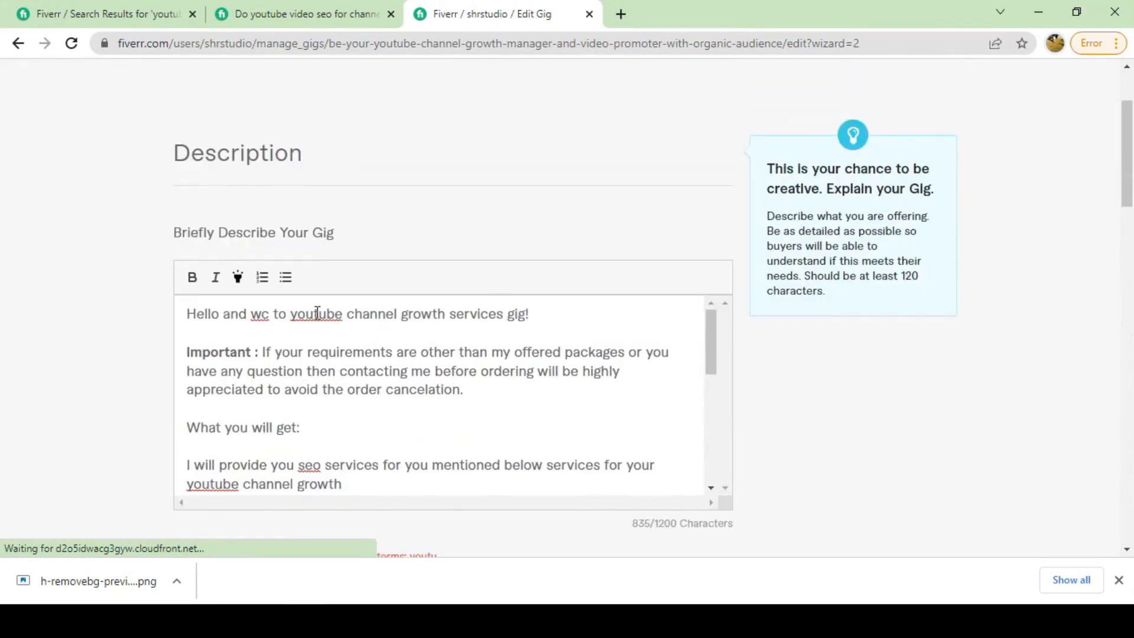
{"action": "left_click", "coordinate": [316, 313]}
{"action": "type", "text": "-"}
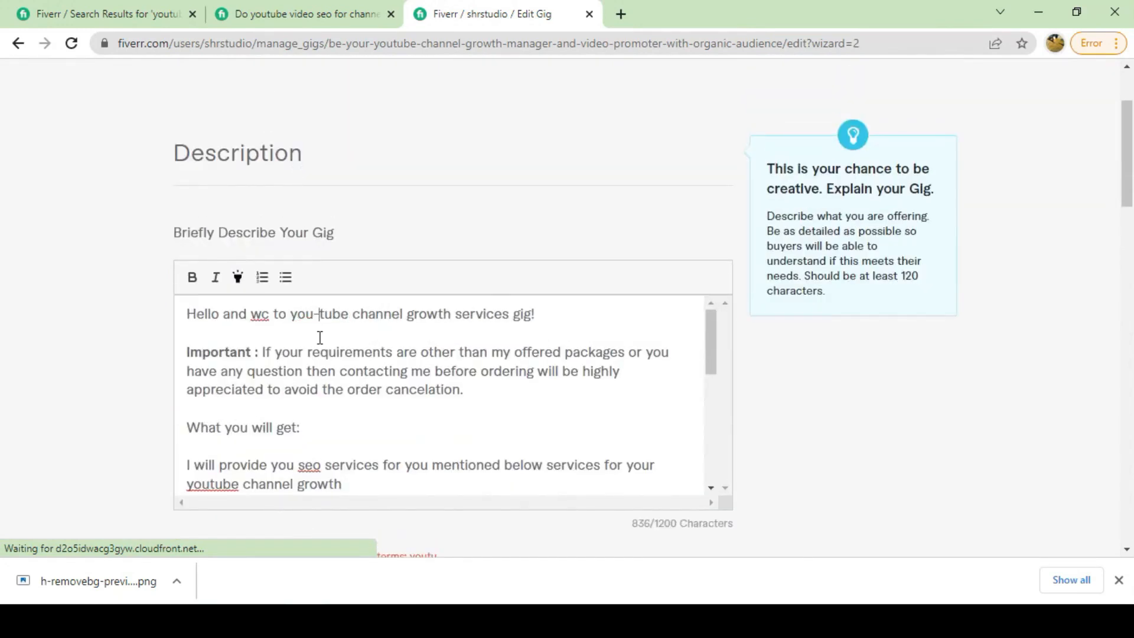
{"action": "scroll", "coordinate": [328, 343], "scroll_direction": "down", "scroll_amount": 4}
{"action": "scroll", "coordinate": [464, 355], "scroll_direction": "down", "scroll_amount": 6}
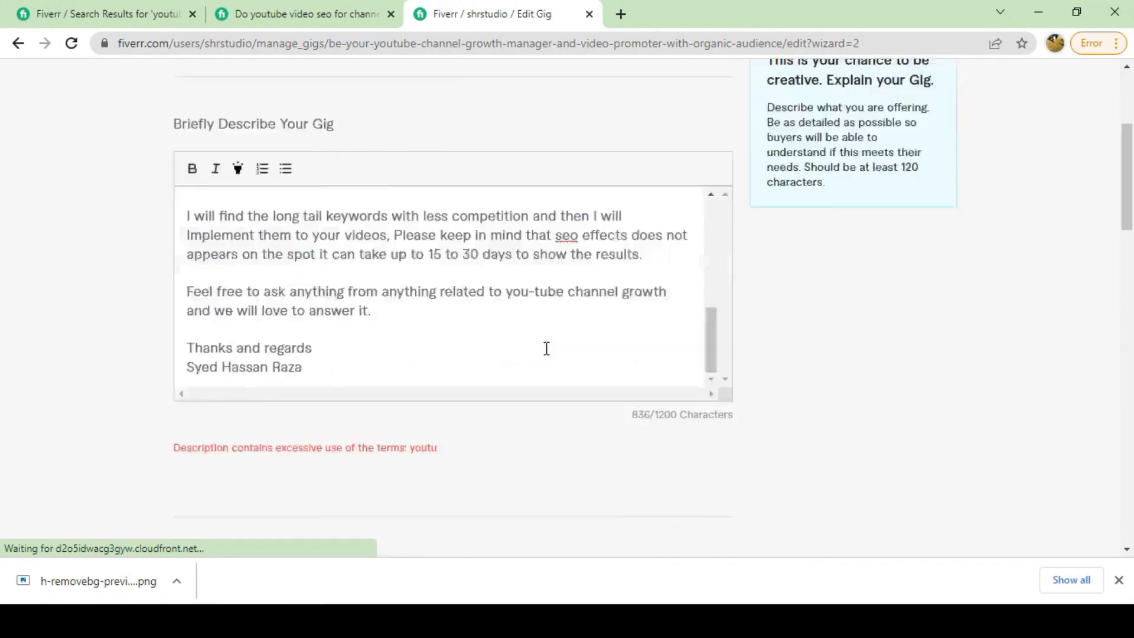
{"action": "scroll", "coordinate": [567, 238], "scroll_direction": "up", "scroll_amount": 1}
{"action": "scroll", "coordinate": [560, 238], "scroll_direction": "down", "scroll_amount": 1}
{"action": "scroll", "coordinate": [567, 248], "scroll_direction": "down", "scroll_amount": 10}
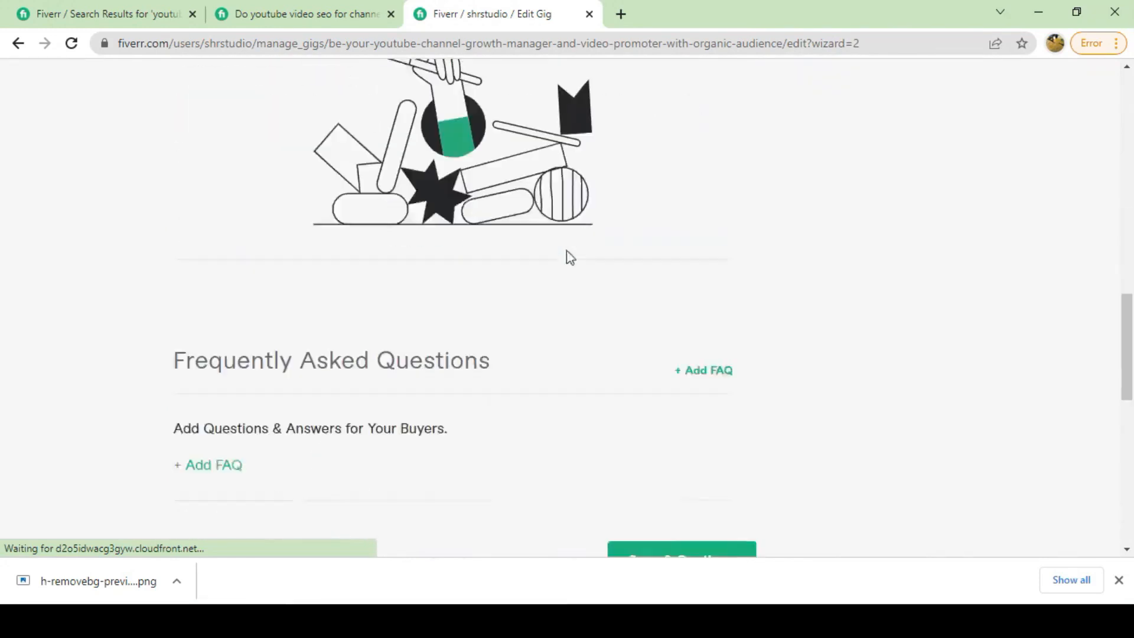
{"action": "left_click", "coordinate": [669, 301]}
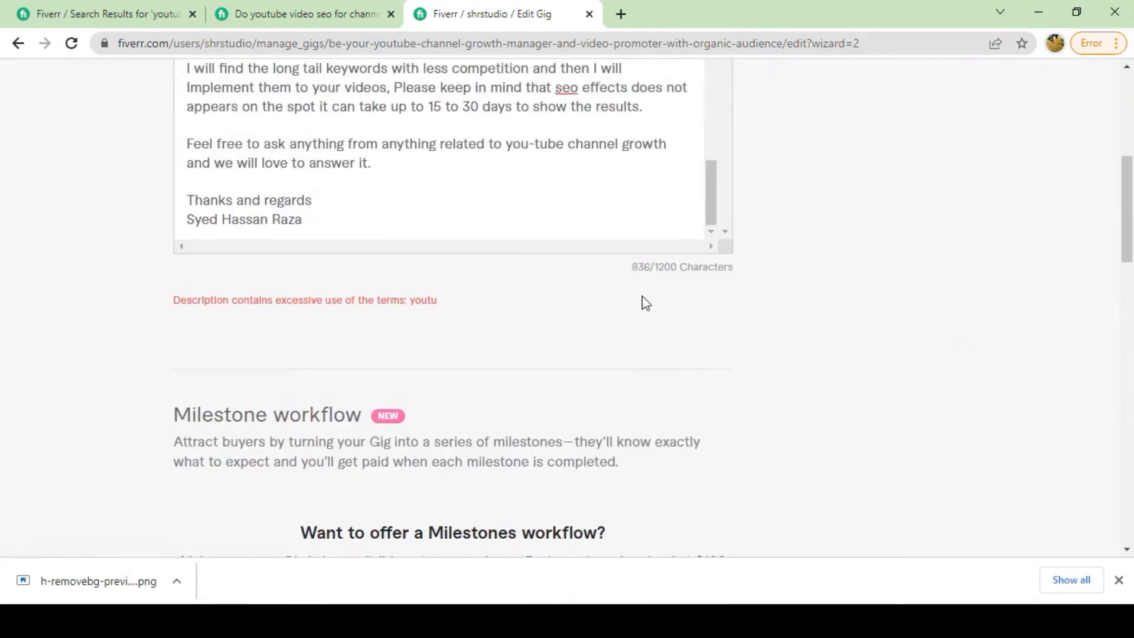
{"action": "scroll", "coordinate": [472, 222], "scroll_direction": "up", "scroll_amount": 3}
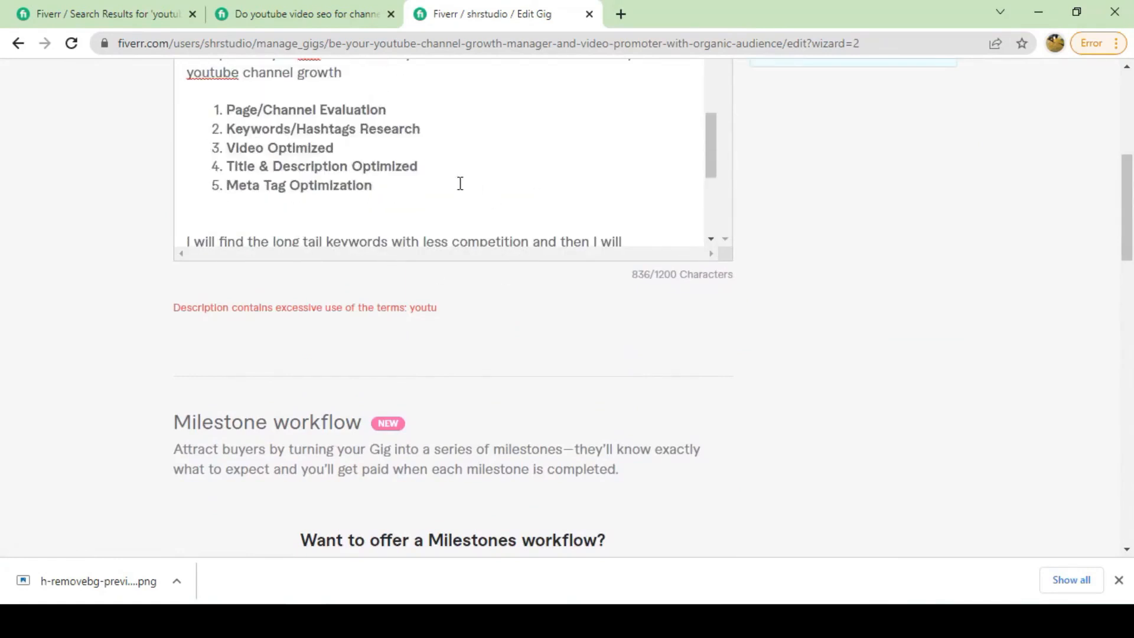
{"action": "scroll", "coordinate": [460, 183], "scroll_direction": "down", "scroll_amount": 1}
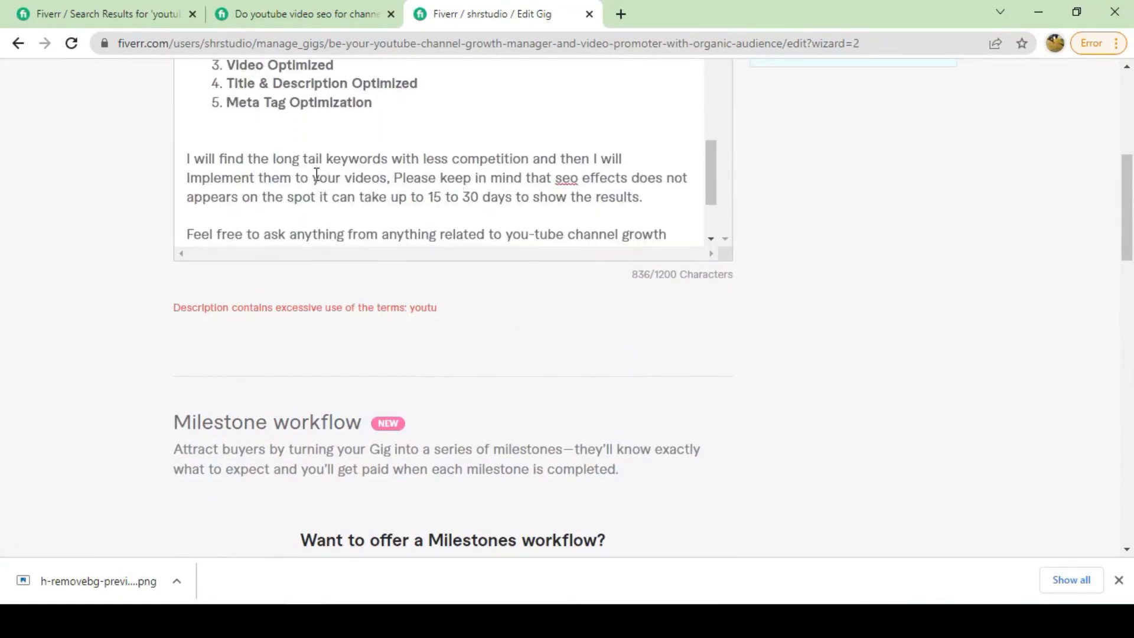
{"action": "scroll", "coordinate": [317, 175], "scroll_direction": "up", "scroll_amount": 4}
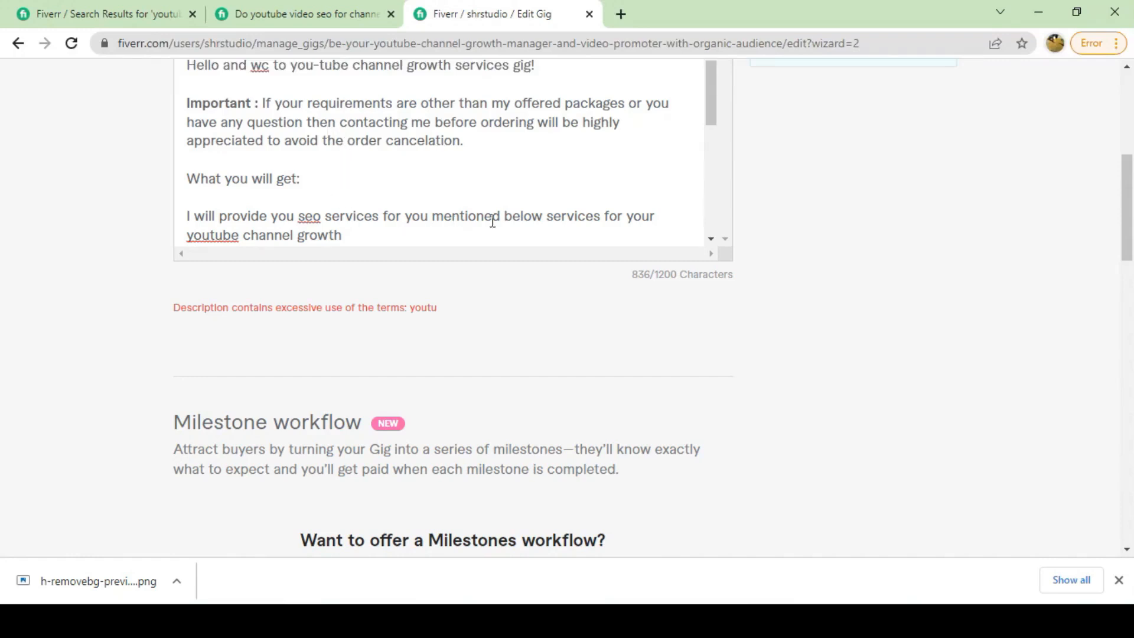
{"action": "scroll", "coordinate": [461, 158], "scroll_direction": "up", "scroll_amount": 1}
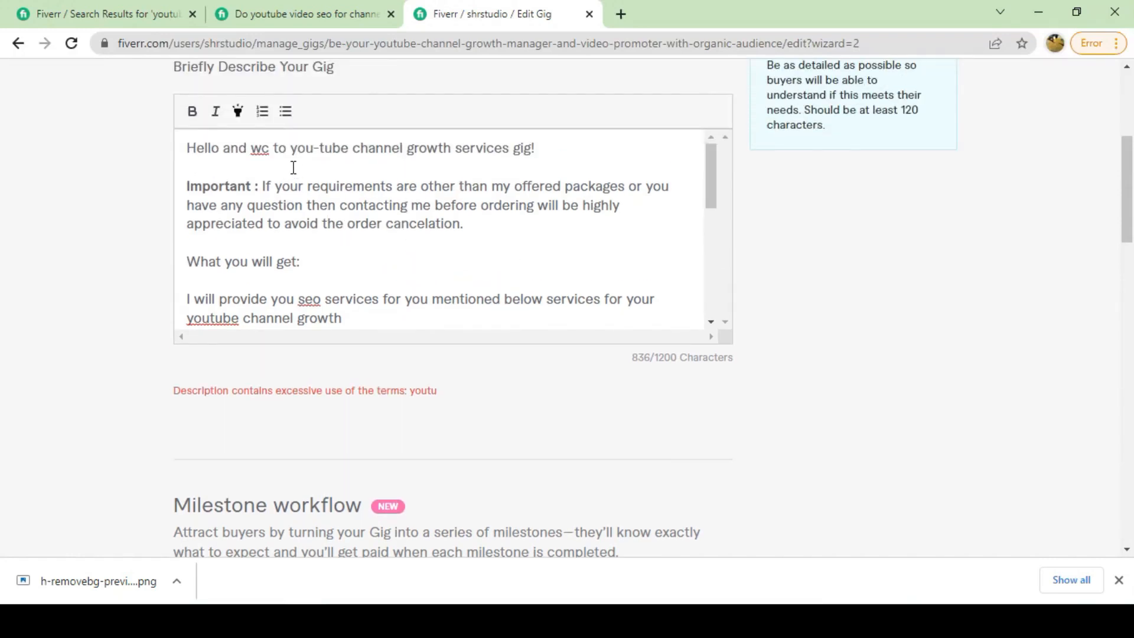
{"action": "left_click", "coordinate": [288, 188]}
Clear the description, reload the Edit Gig page, and paste the description back in.
{"action": "key", "text": "ctrl+a"}
{"action": "key", "text": "BackSpace"}
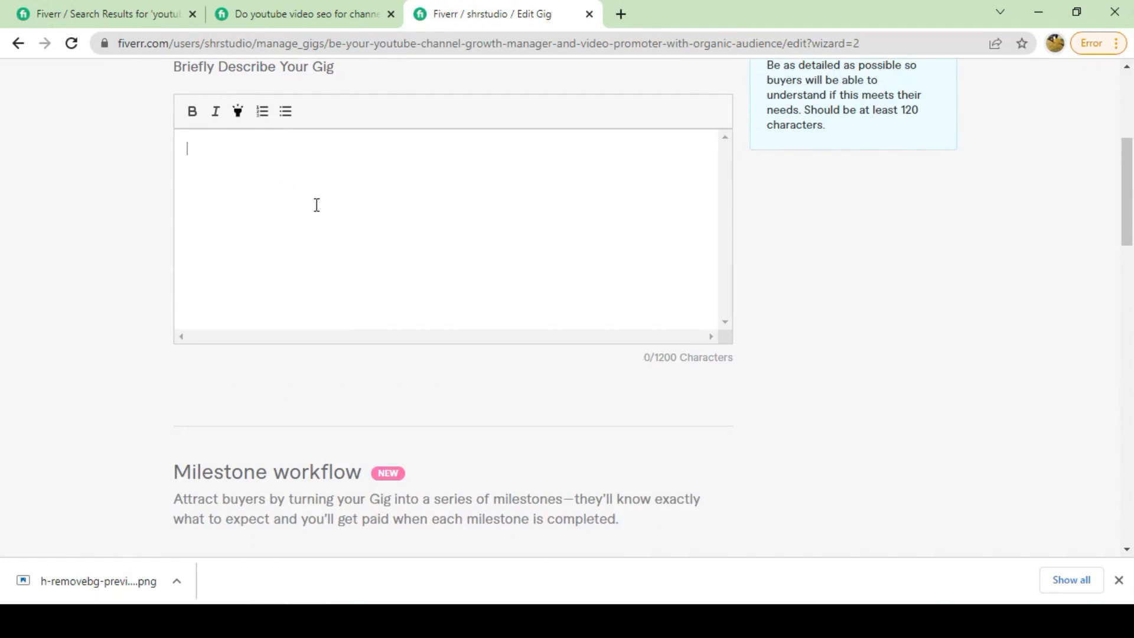
{"action": "left_click", "coordinate": [71, 45]}
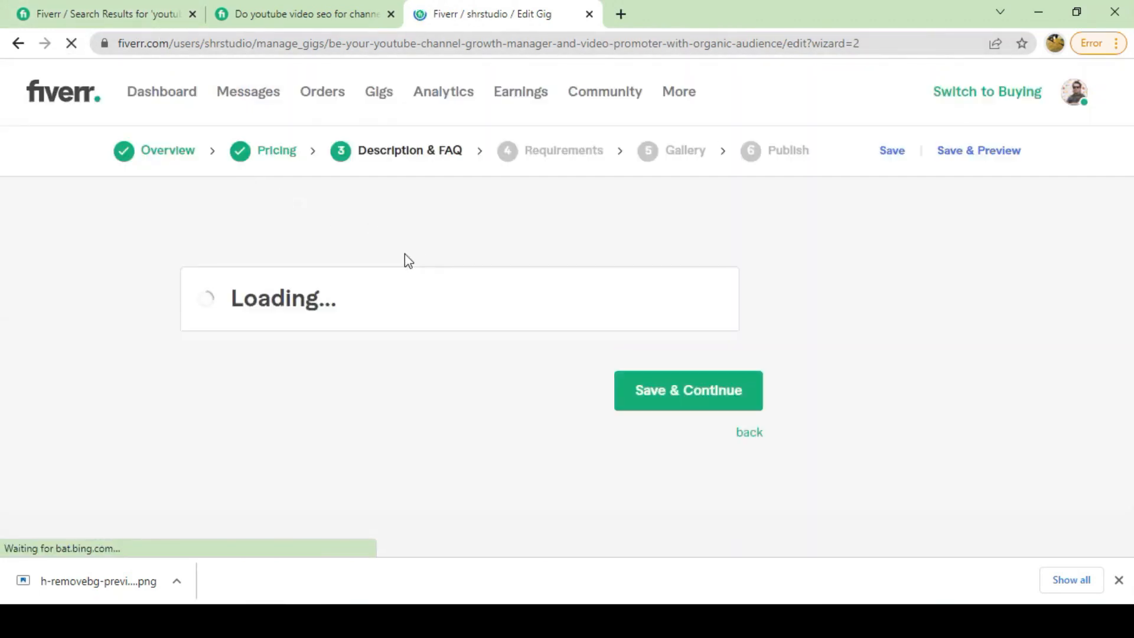
{"action": "left_click", "coordinate": [254, 177]}
{"action": "right_click", "coordinate": [253, 177]}
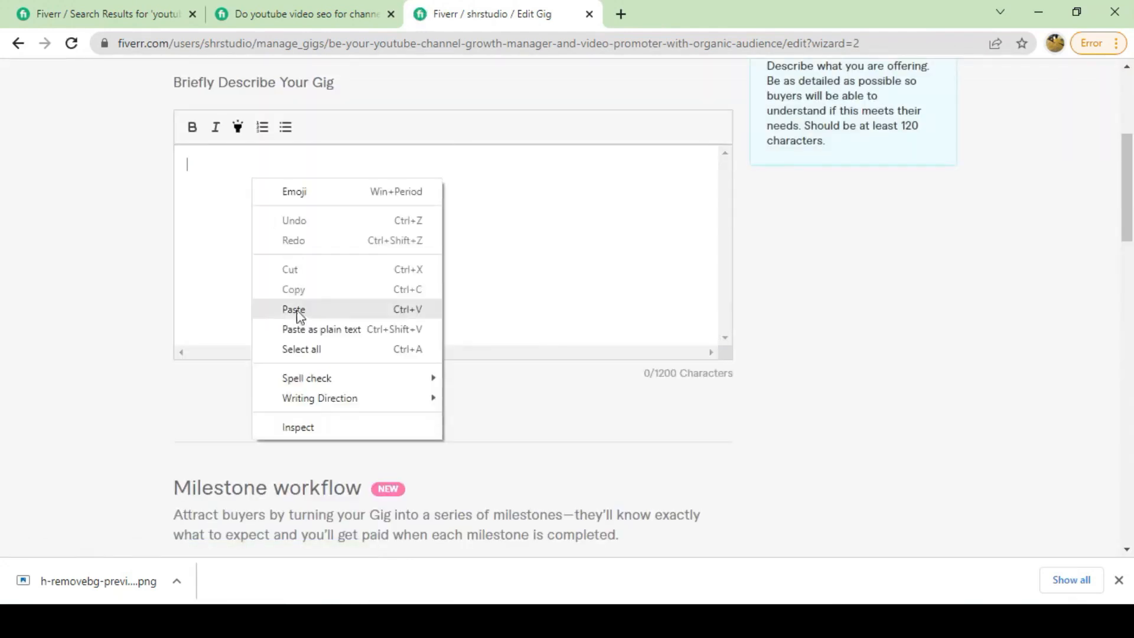
{"action": "left_click", "coordinate": [299, 311]}
{"action": "scroll", "coordinate": [649, 355], "scroll_direction": "down", "scroll_amount": 10}
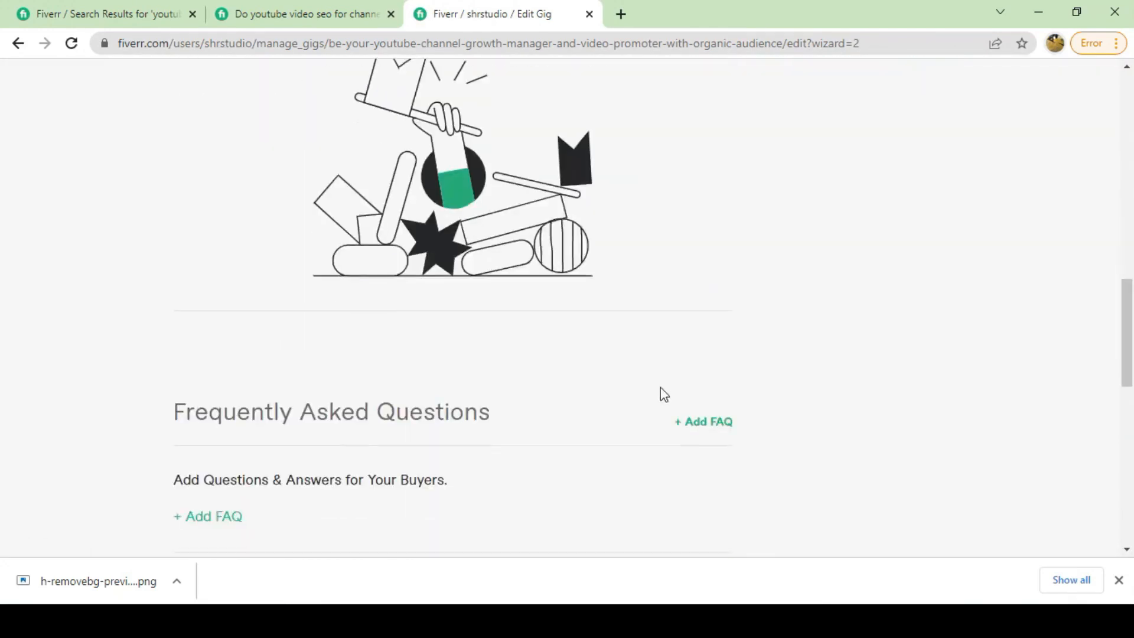
{"action": "scroll", "coordinate": [648, 336], "scroll_direction": "up", "scroll_amount": 10}
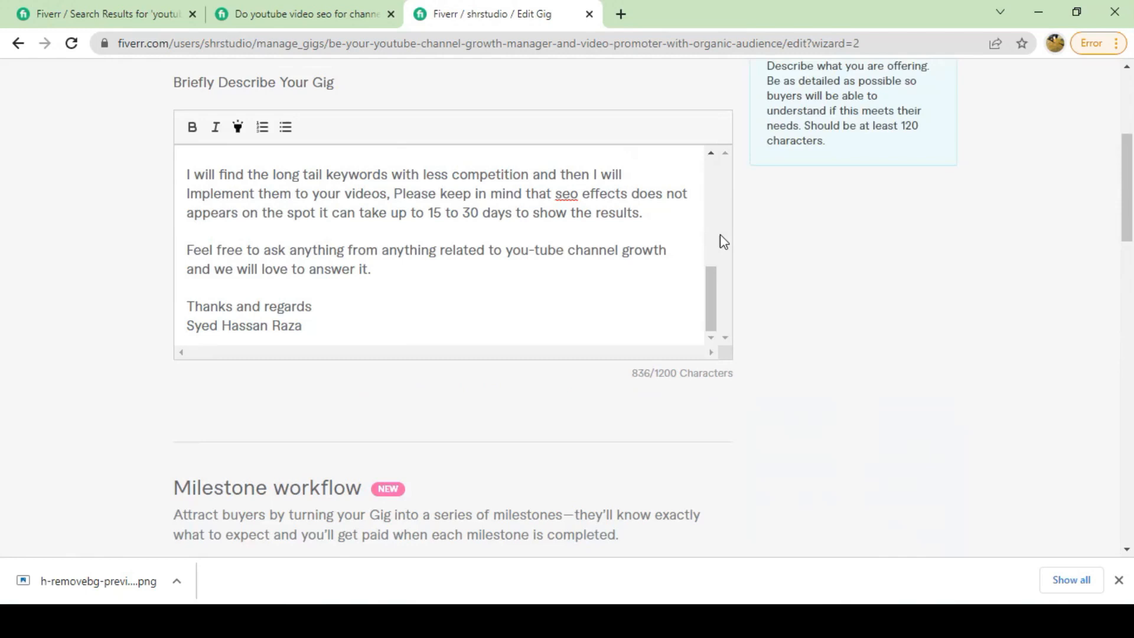
{"action": "scroll", "coordinate": [800, 332], "scroll_direction": "up", "scroll_amount": 4}
Save the description and FAQ, then continue to the Requirements step.
{"action": "left_click", "coordinate": [879, 118]}
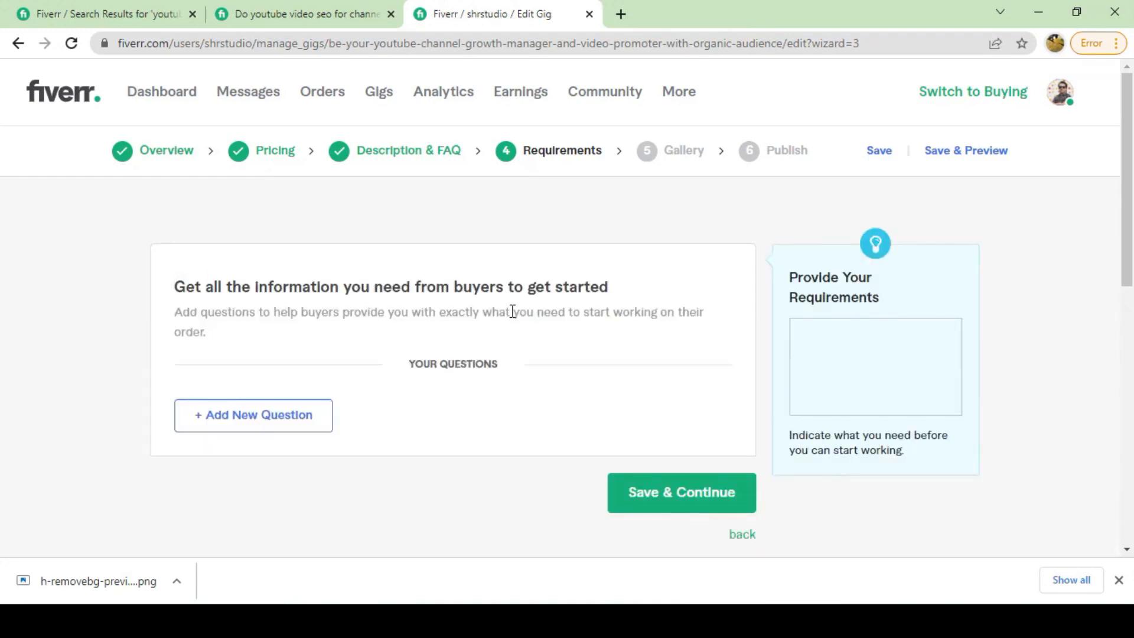
{"action": "left_click", "coordinate": [417, 153]}
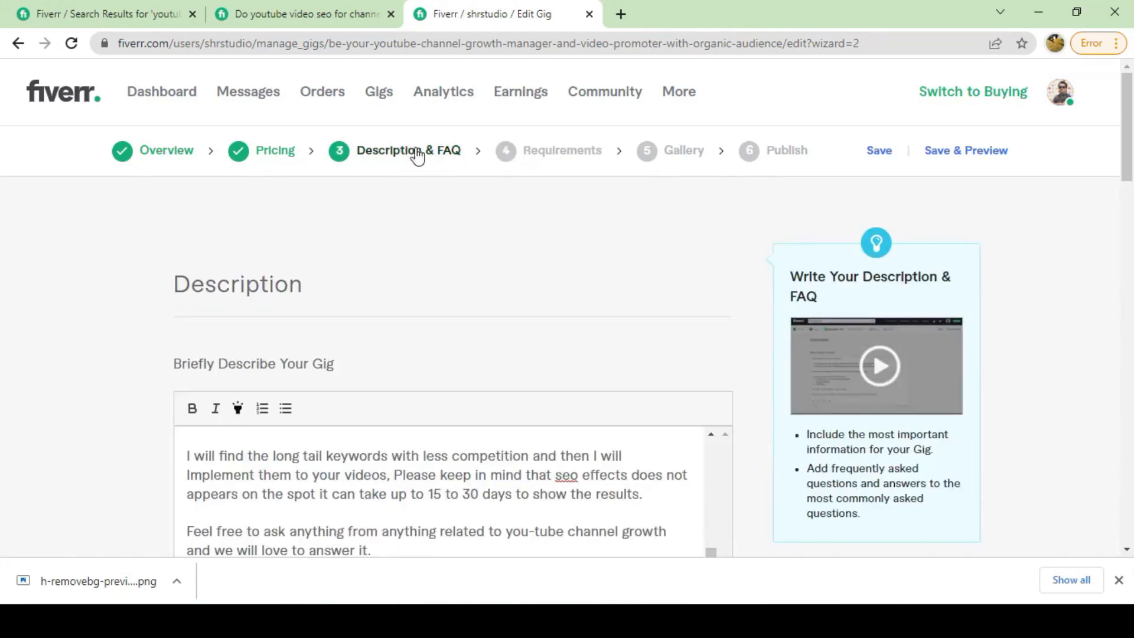
{"action": "scroll", "coordinate": [416, 398], "scroll_direction": "down", "scroll_amount": 4}
{"action": "scroll", "coordinate": [425, 364], "scroll_direction": "down", "scroll_amount": 10}
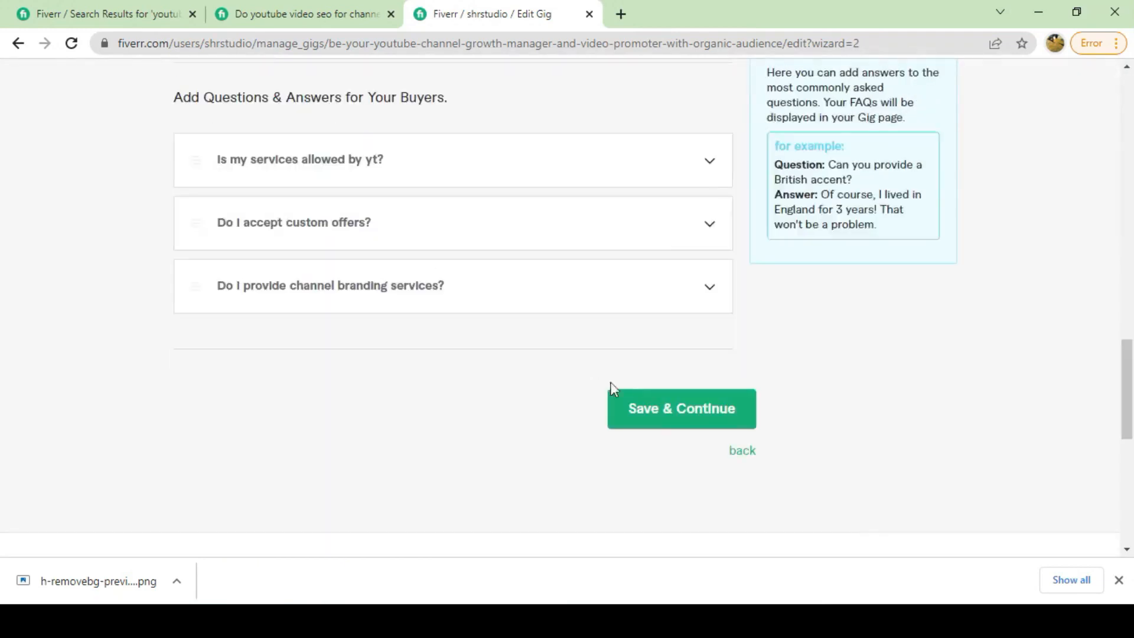
{"action": "left_click", "coordinate": [715, 407]}
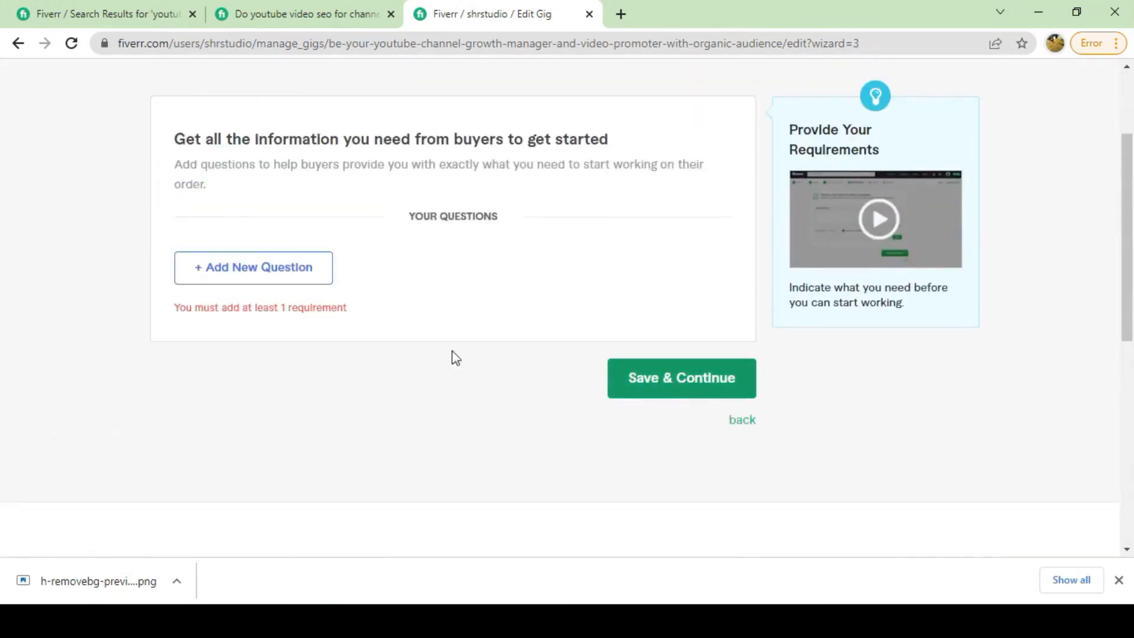
Add a requirement question: 'Please make me your channel manager by adding this email:'.
{"action": "left_click", "coordinate": [266, 272]}
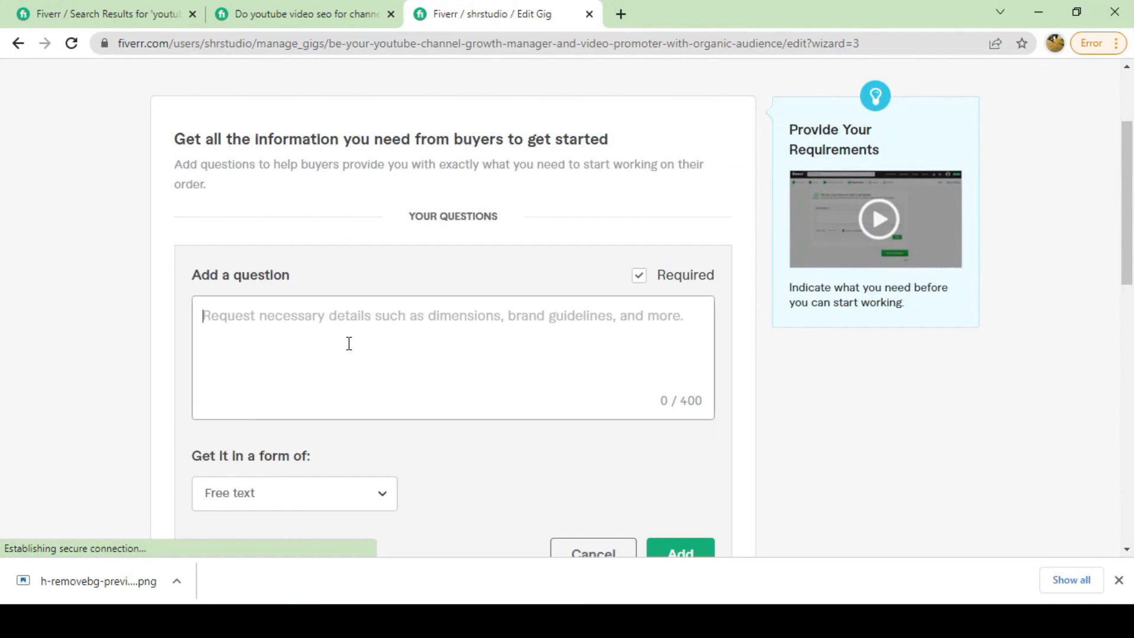
{"action": "type", "text": "Ple"}
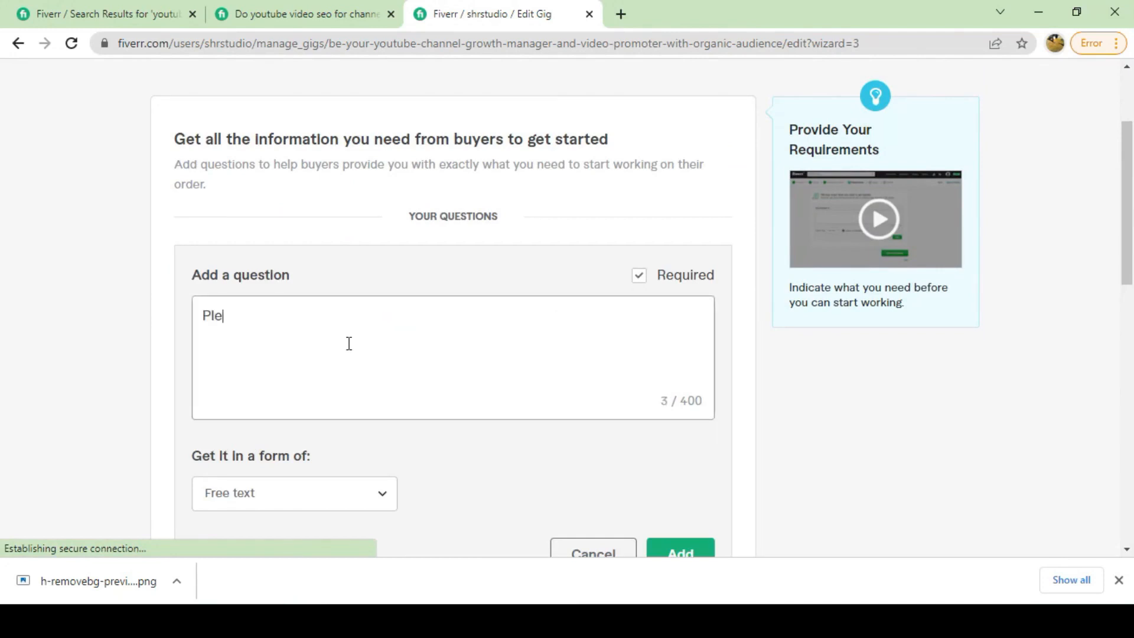
{"action": "type", "text": "ase make ma"}
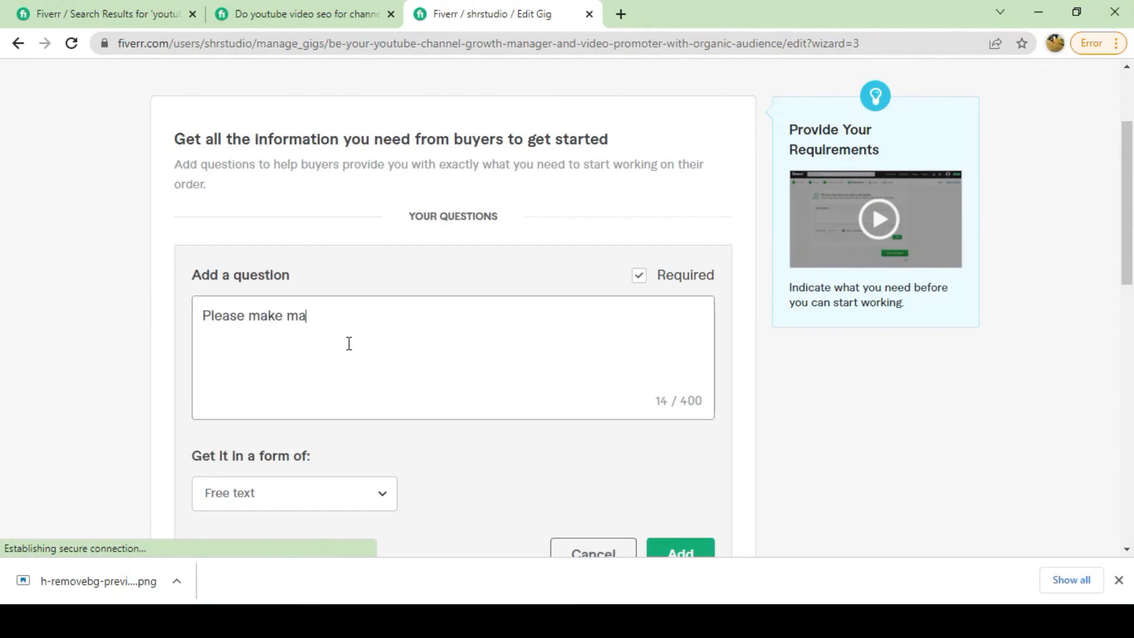
{"action": "key", "text": "BackSpace"}
{"action": "type", "text": "ee you c"}
{"action": "key", "text": "BackSpace"}
{"action": "key", "text": "BackSpace"}
{"action": "key", "text": "BackSpace"}
{"action": "key", "text": "BackSpace"}
{"action": "key", "text": "BackSpace"}
{"action": "key", "text": "BackSpace"}
{"action": "key", "text": "BackSpace"}
{"action": "type", "text": "e"}
{"action": "key", "text": "BackSpace"}
{"action": "type", "text": "yout"}
{"action": "type", "text": "e"}
{"action": "key", "text": "BackSpace"}
{"action": "key", "text": "BackSpace"}
{"action": "key", "text": "BackSpace"}
{"action": "type", "text": "r channel"}
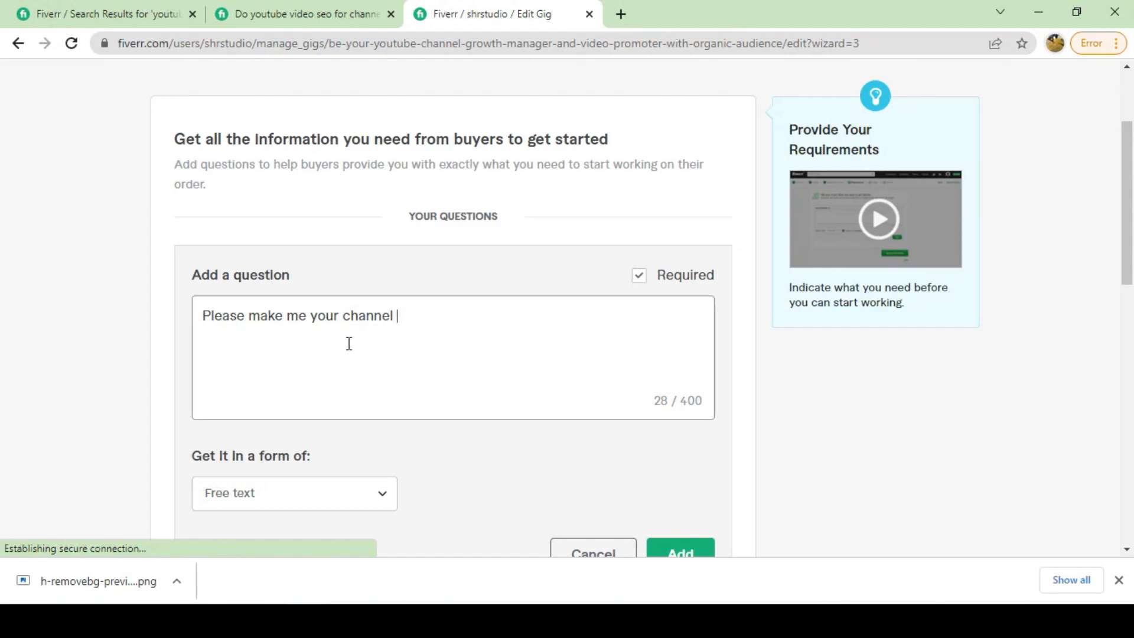
{"action": "type", "text": "manager by ad"}
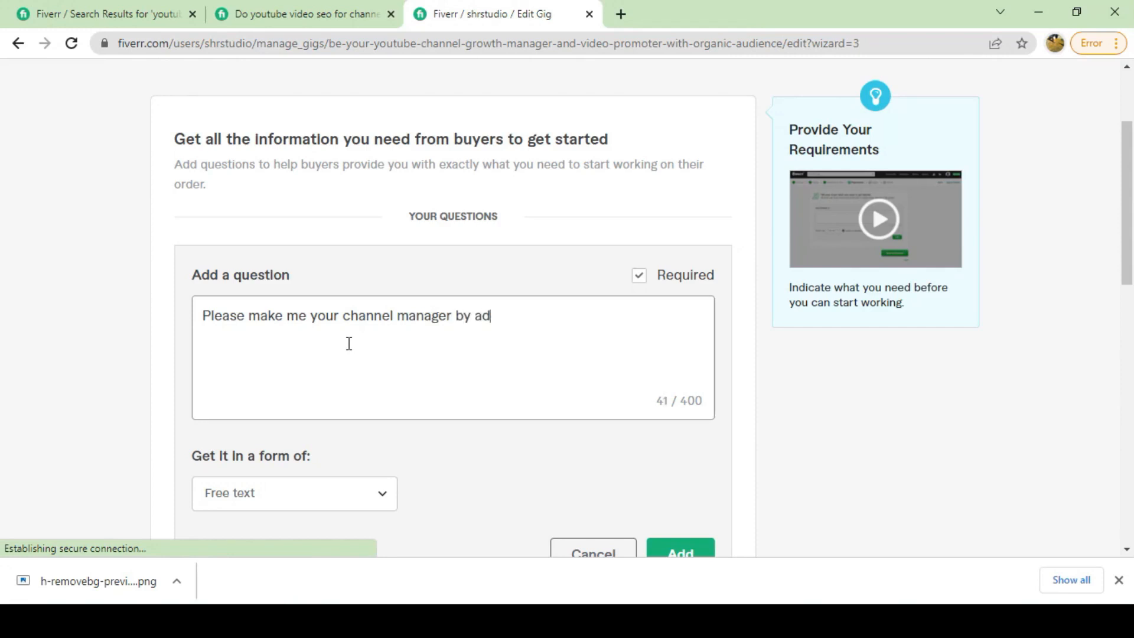
{"action": "type", "text": "ding this emai"}
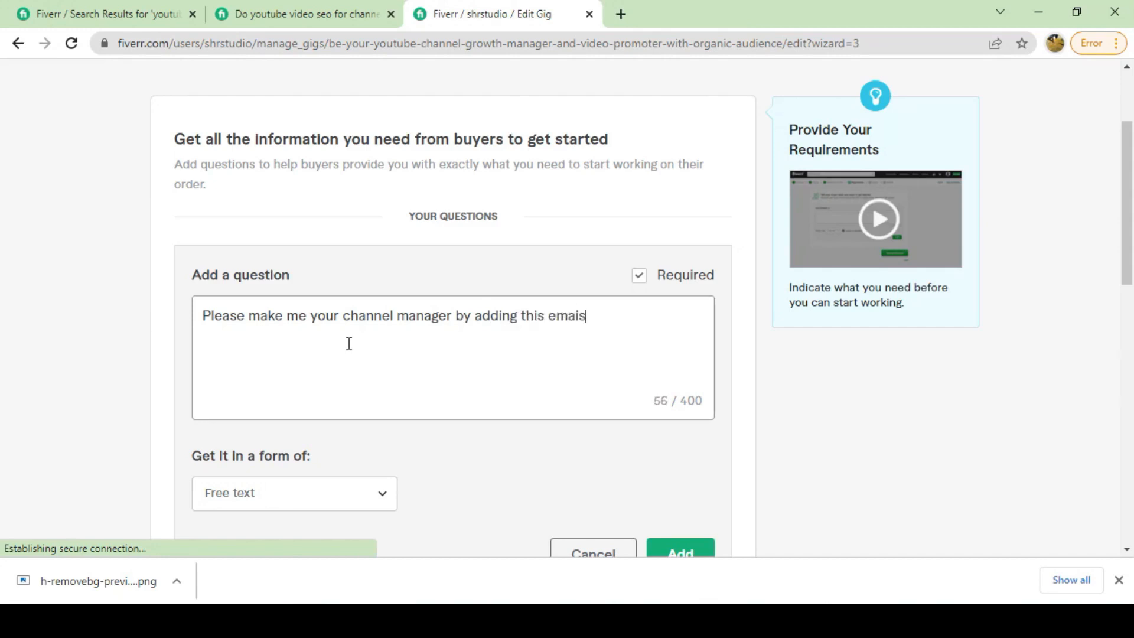
{"action": "type", "text": "l"}
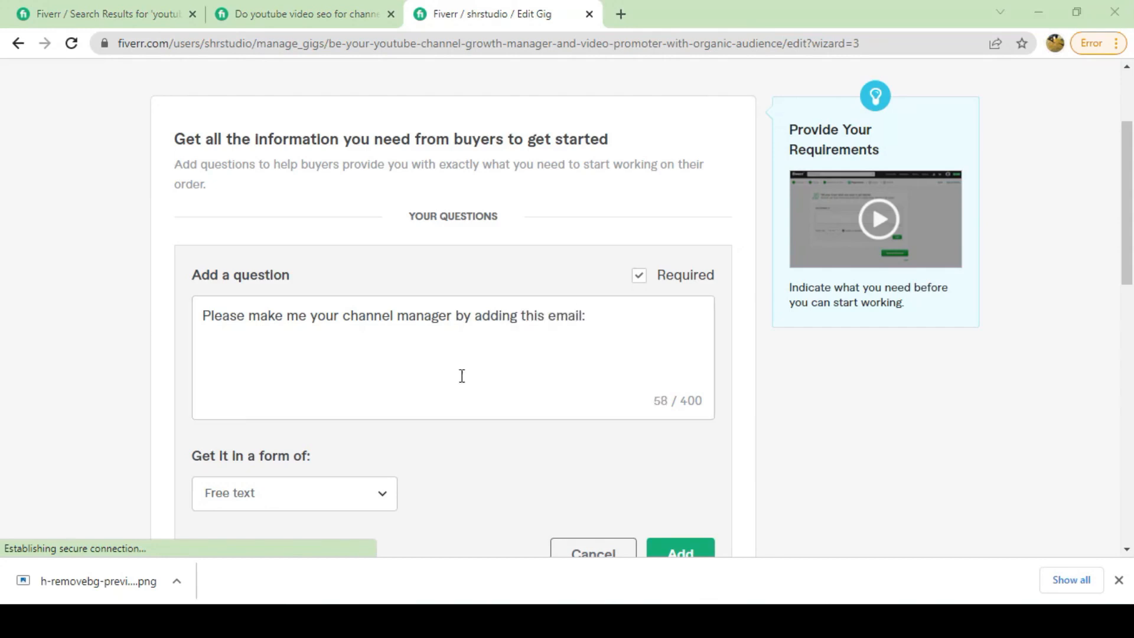
{"action": "type", "text": ":"}
Put the seller's e-mail address on a new line and draft an alternative 'Or I can…' line.
{"action": "key", "text": "Return"}
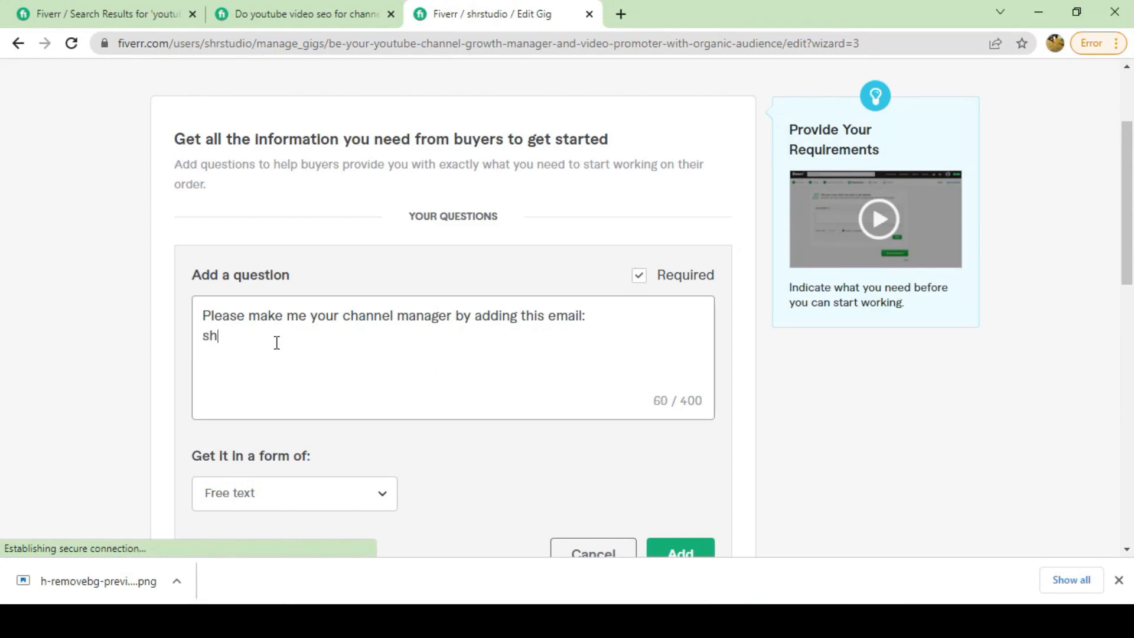
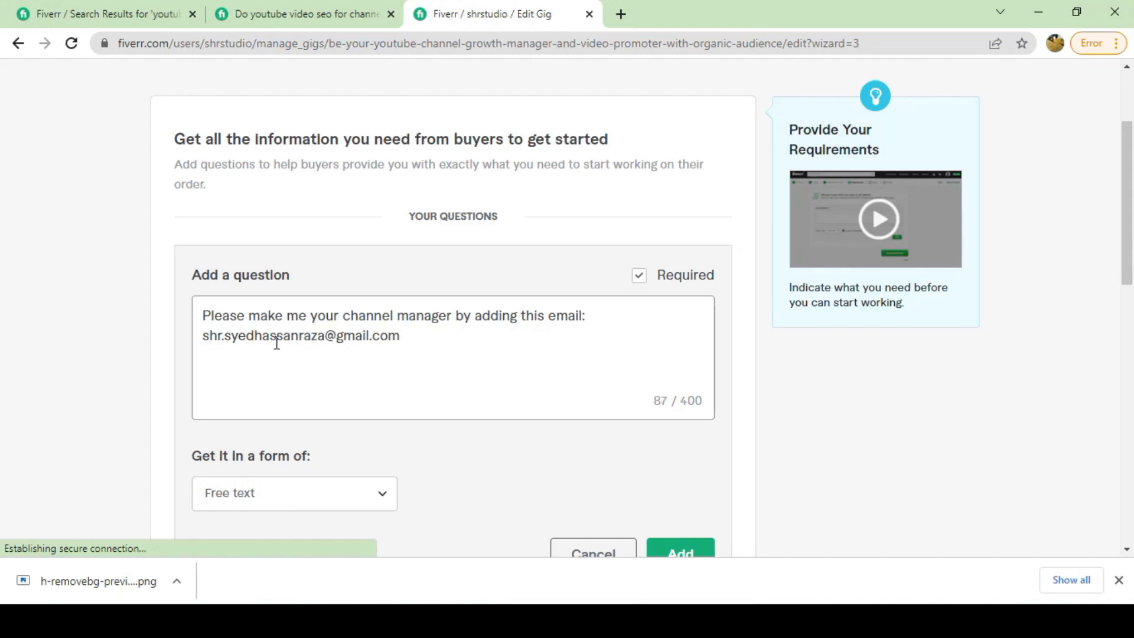
{"action": "type", "text": "Or I can proive you all"}
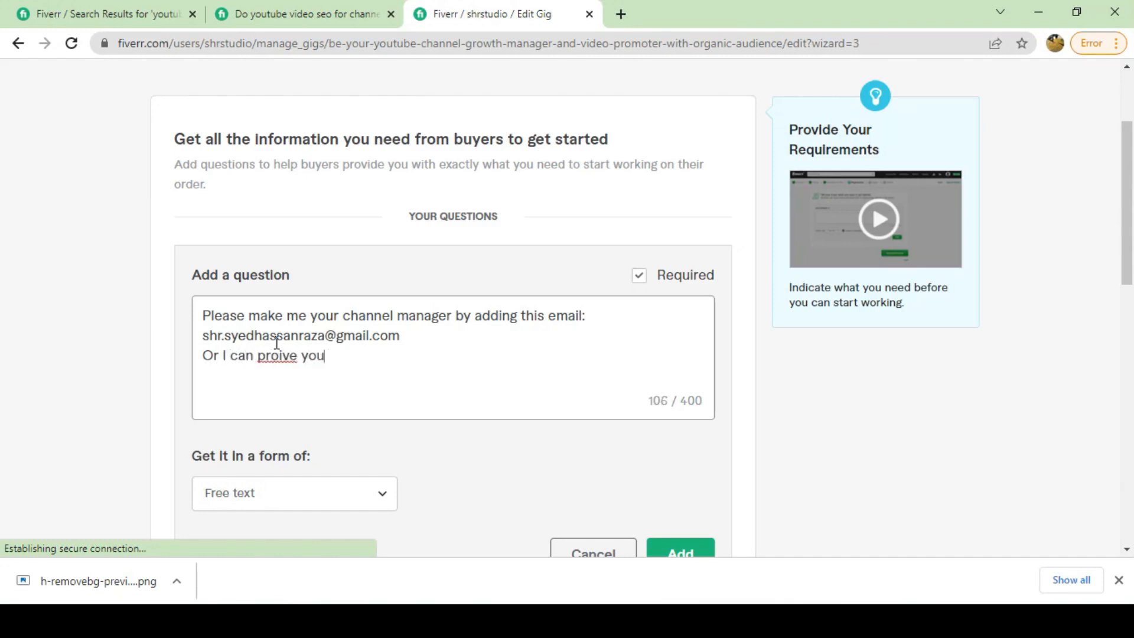
{"action": "key", "text": "BackSpace"}
{"action": "key", "text": "BackSpace"}
{"action": "key", "text": "BackSpace"}
{"action": "key", "text": "BackSpace"}
{"action": "key", "text": "BackSpace"}
{"action": "key", "text": "BackSpace"}
{"action": "key", "text": "BackSpace"}
{"action": "key", "text": "BackSpace"}
{"action": "key", "text": "BackSpace"}
{"action": "key", "text": "BackSpace"}
{"action": "key", "text": "BackSpace"}
{"action": "key", "text": "BackSpace"}
{"action": "key", "text": "BackSpace"}
{"action": "key", "text": "BackSpace"}
{"action": "key", "text": "BackSpace"}
{"action": "key", "text": "BackSpace"}
{"action": "key", "text": "BackSpace"}
{"action": "key", "text": "BackSpace"}
{"action": "key", "text": "BackSpace"}
{"action": "type", "text": "d"}
{"action": "key", "text": "BackSpace"}
{"action": "key", "text": "BackSpace"}
{"action": "type", "text": "f u"}
{"action": "key", "text": "BackSpace"}
{"action": "type", "text": "you dont"}
{"action": "key", "text": "BackSpace"}
{"action": "key", "text": "BackSpace"}
{"action": "key", "text": "BackSpace"}
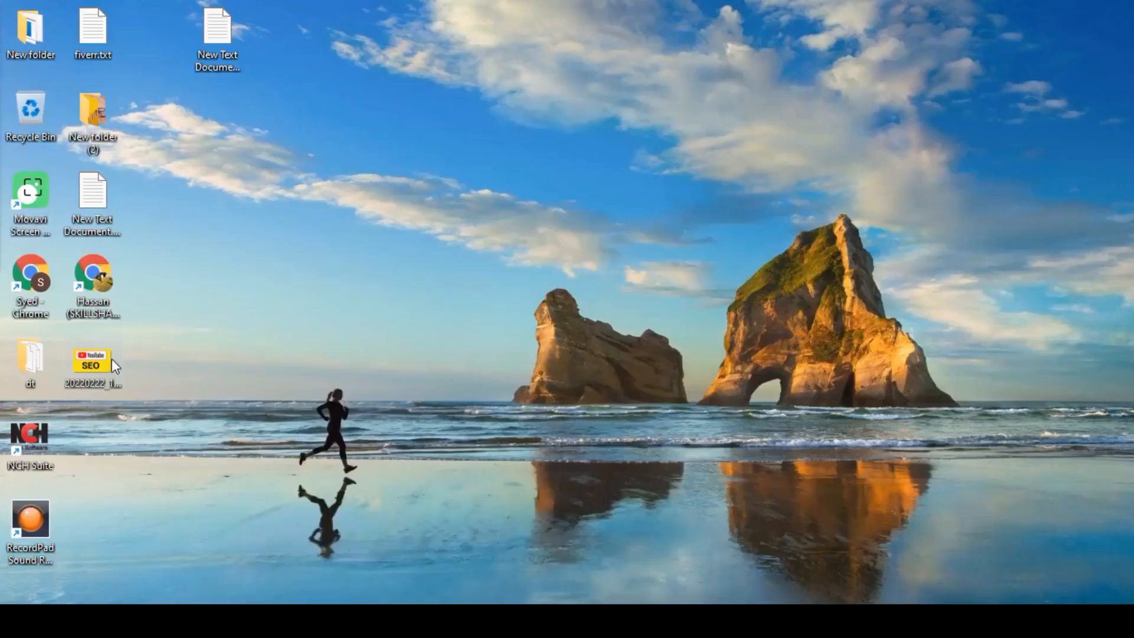
Rename the desktop SEO image to keywords like 'youtube channel growth, youtube channel seo, …'.
{"action": "right_click", "coordinate": [112, 360]}
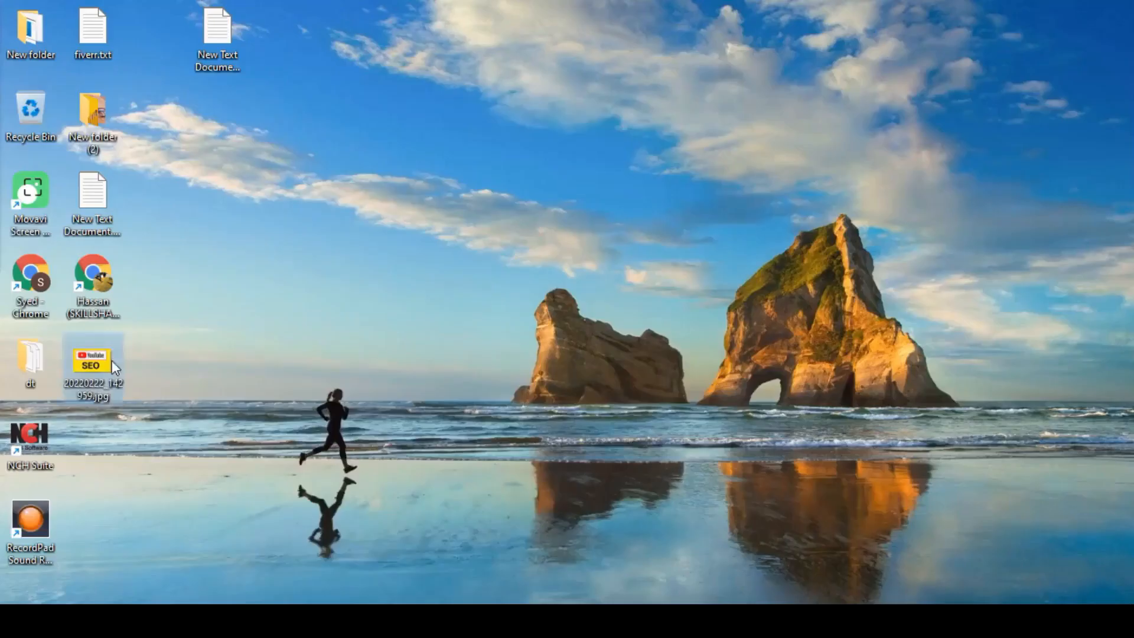
{"action": "left_click", "coordinate": [182, 564]}
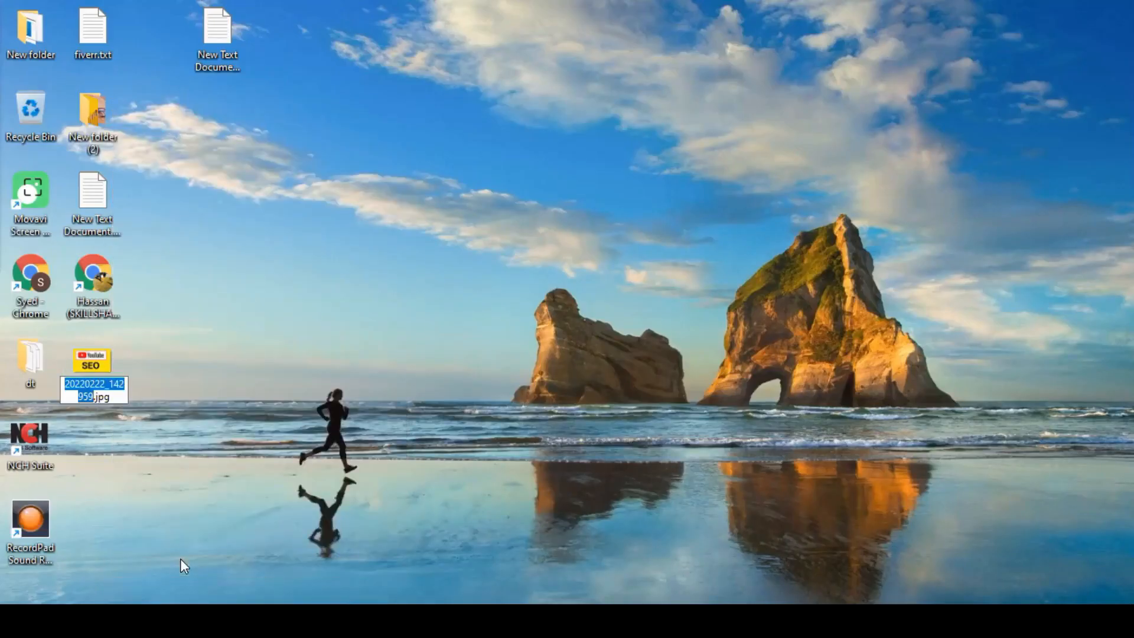
{"action": "type", "text": "youtube"}
{"action": "type", "text": " channel growth"}
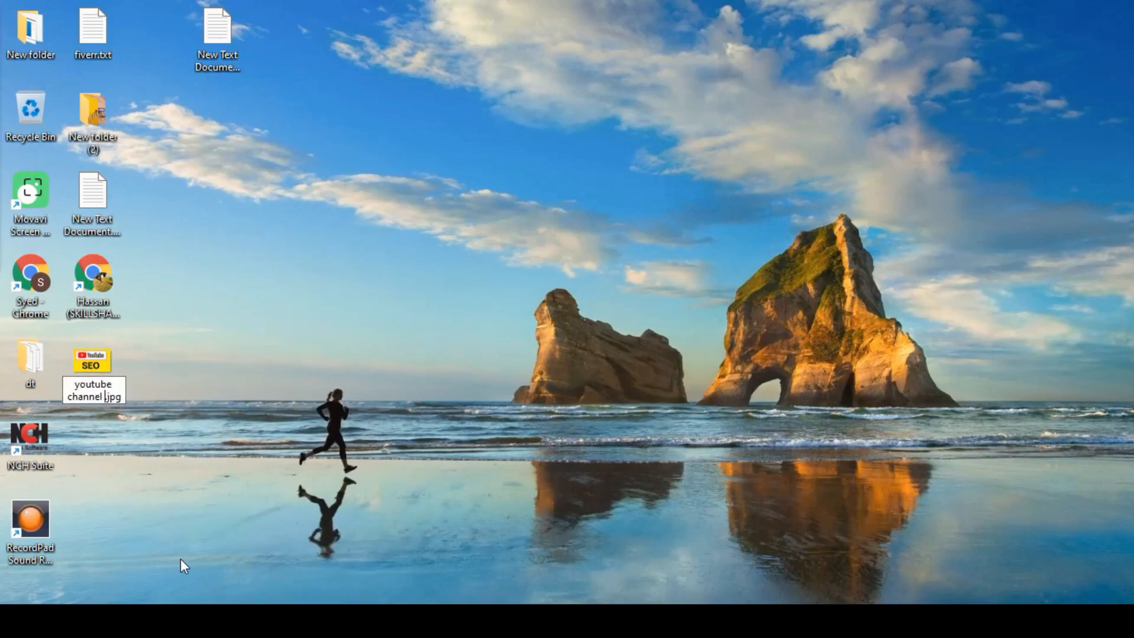
{"action": "type", "text": ", youtube cha"}
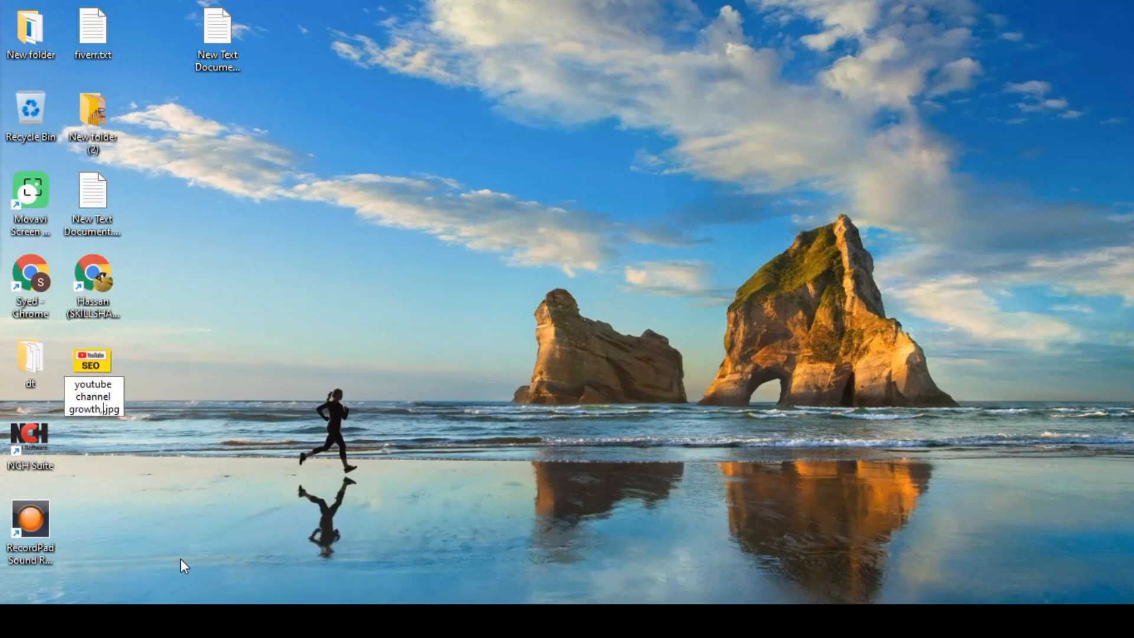
{"action": "type", "text": "nnel seo"}
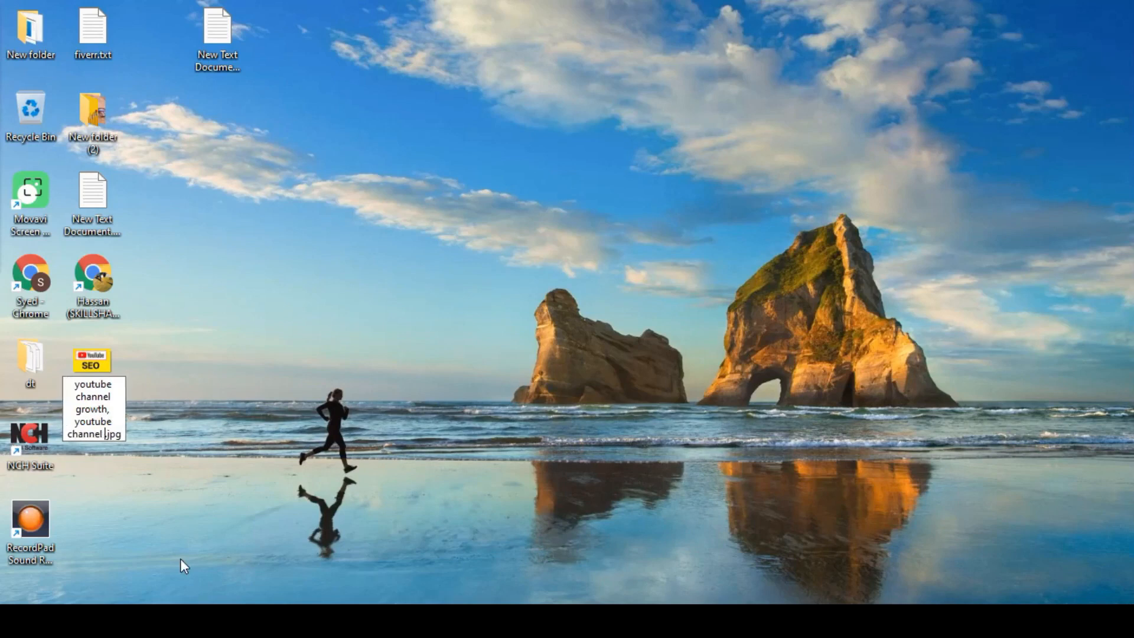
{"action": "type", "text": ", yotube"}
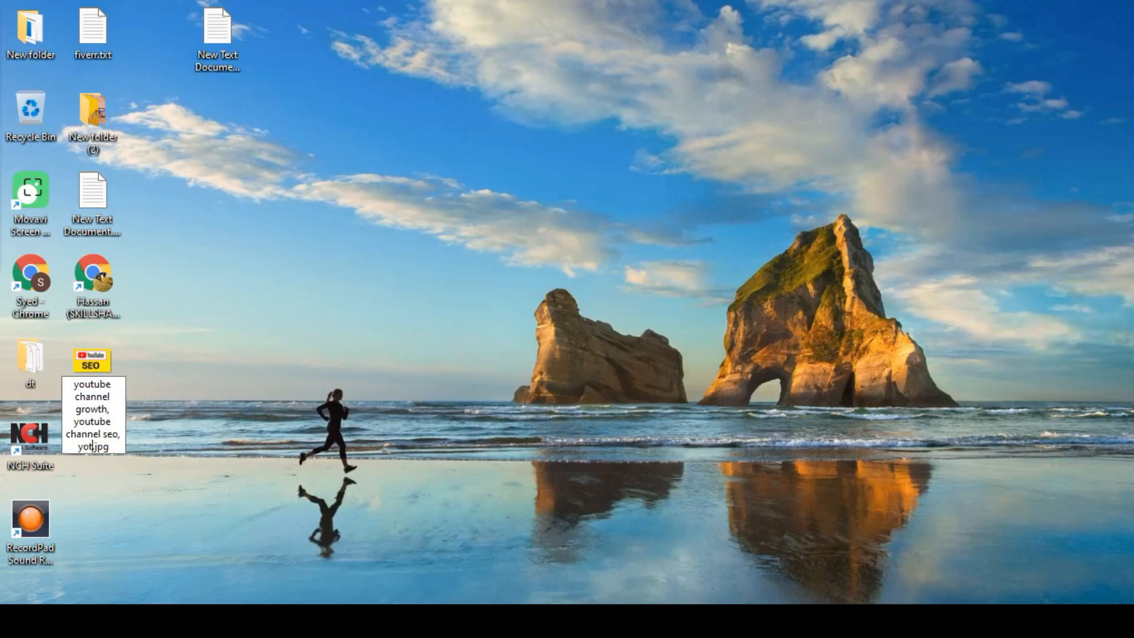
{"action": "type", "text": " channel monetization, youtu"}
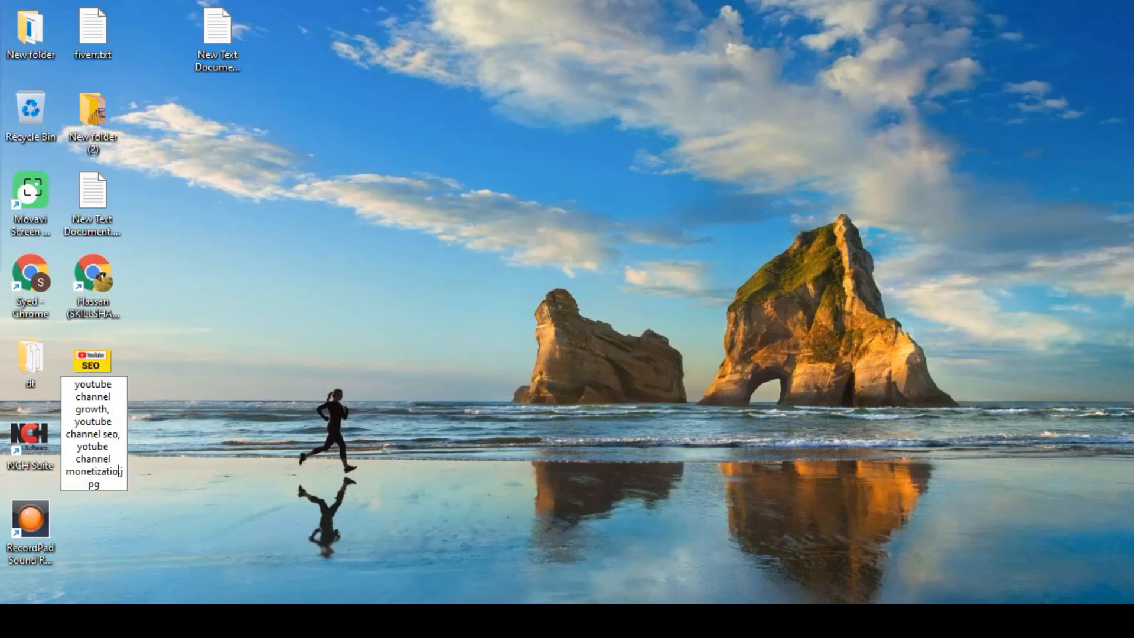
{"action": "type", "text": "be channe, youtube "}
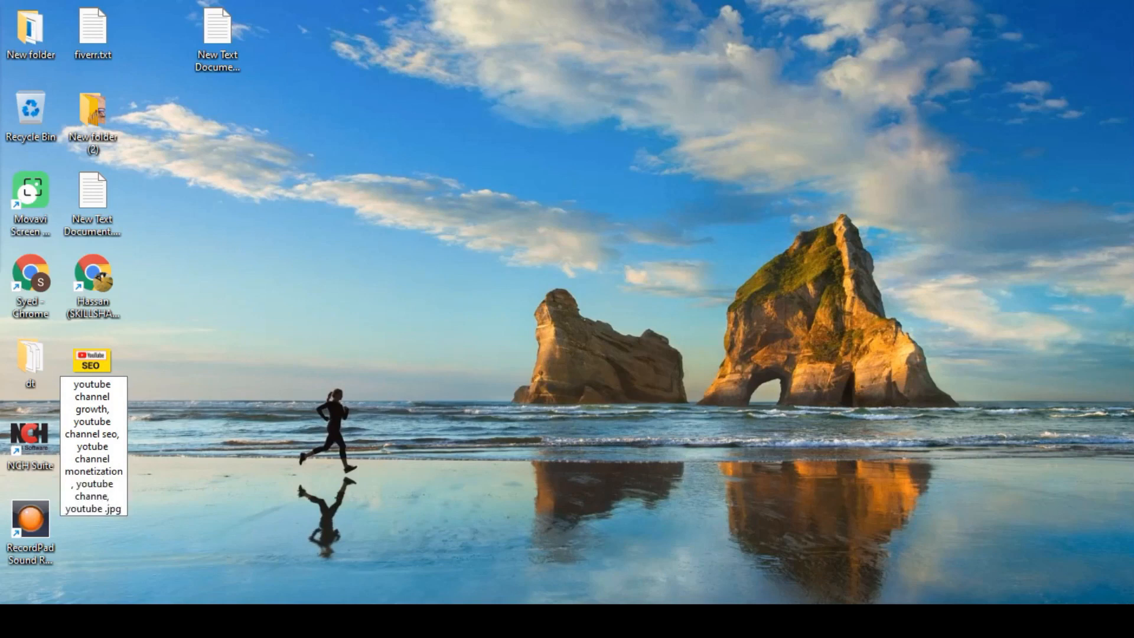
{"action": "type", "text": ", youtube promotio"}
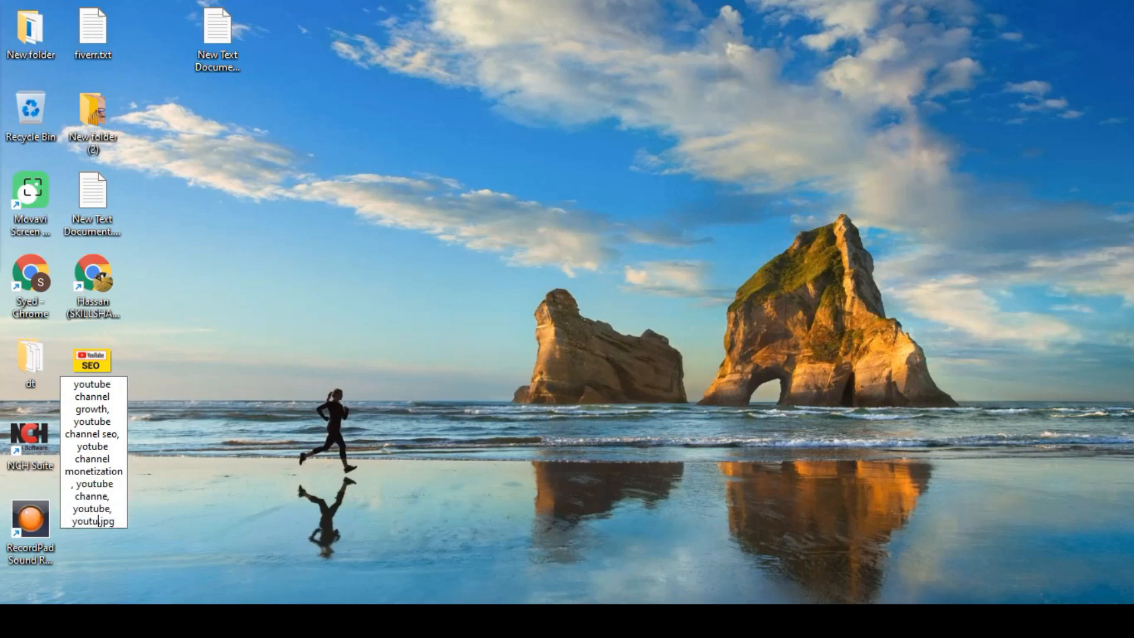
{"action": "type", "text": "n"}
{"action": "key", "text": "Return"}
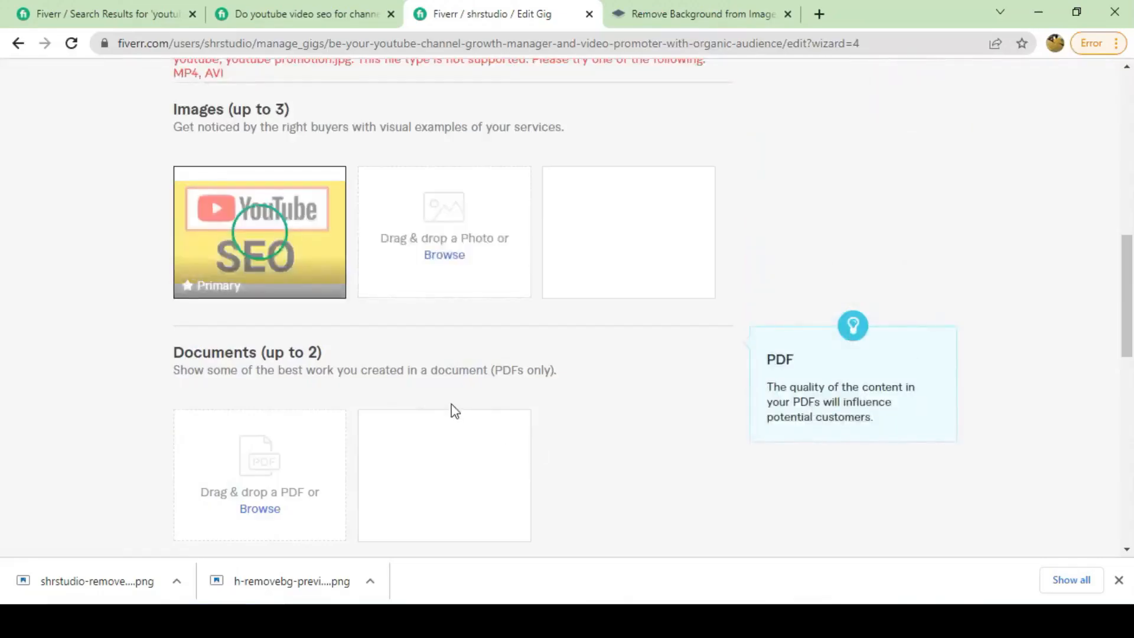
Save the YouTube SEO gallery image, then answer No to 'Are you a U.S. person?' and save.
{"action": "scroll", "coordinate": [453, 408], "scroll_direction": "down", "scroll_amount": 5}
{"action": "left_click", "coordinate": [684, 331]}
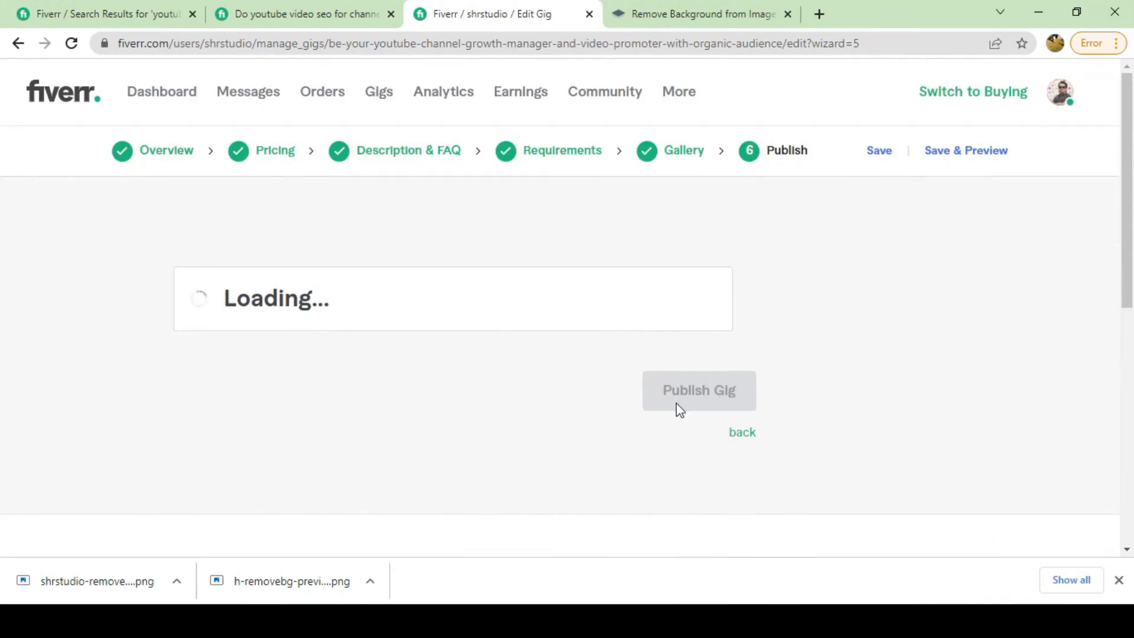
{"action": "scroll", "coordinate": [680, 410], "scroll_direction": "down", "scroll_amount": 7}
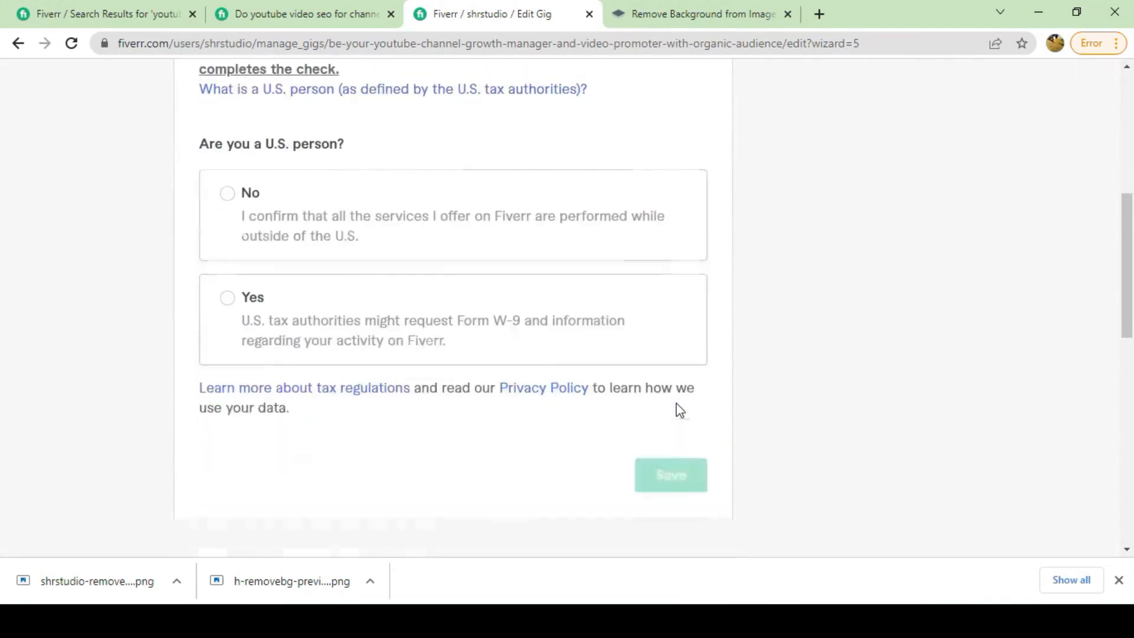
{"action": "left_click", "coordinate": [229, 299]}
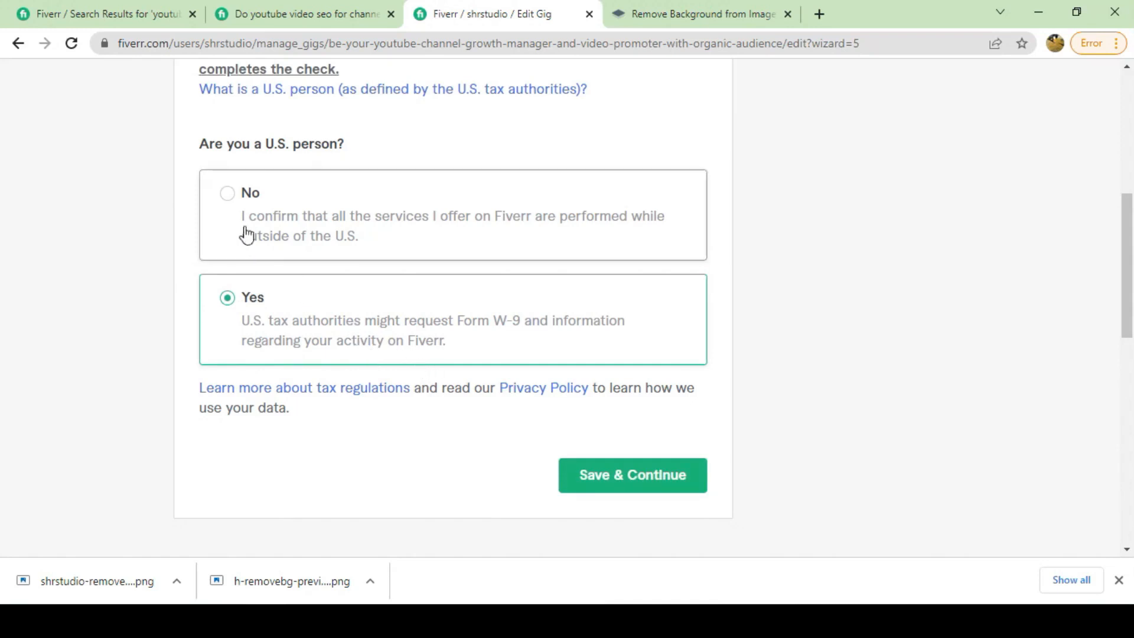
{"action": "left_click", "coordinate": [229, 196]}
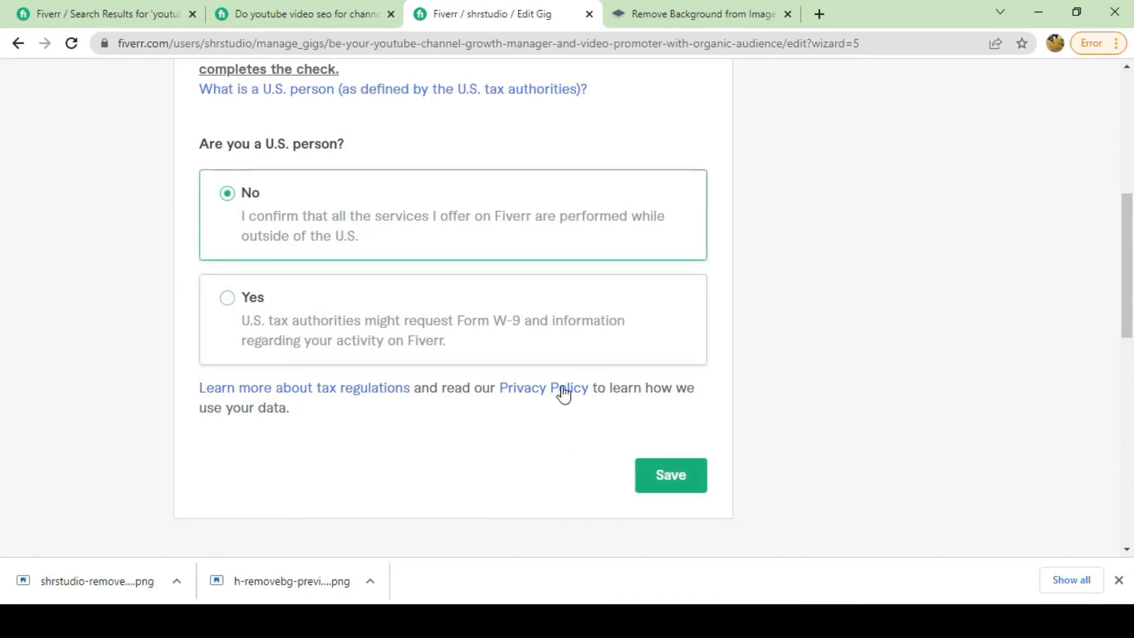
{"action": "left_click", "coordinate": [661, 477]}
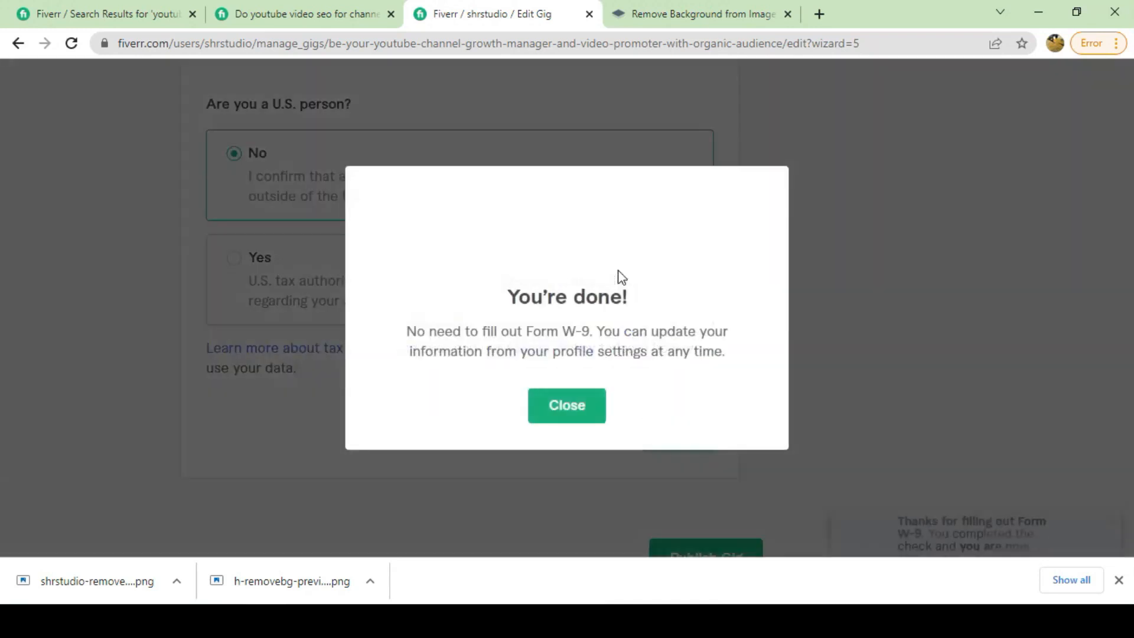
Dismiss the You're done! message, publish the gig, and finish on the Gigs list.
{"action": "left_click", "coordinate": [566, 407]}
{"action": "scroll", "coordinate": [679, 413], "scroll_direction": "up", "scroll_amount": 4}
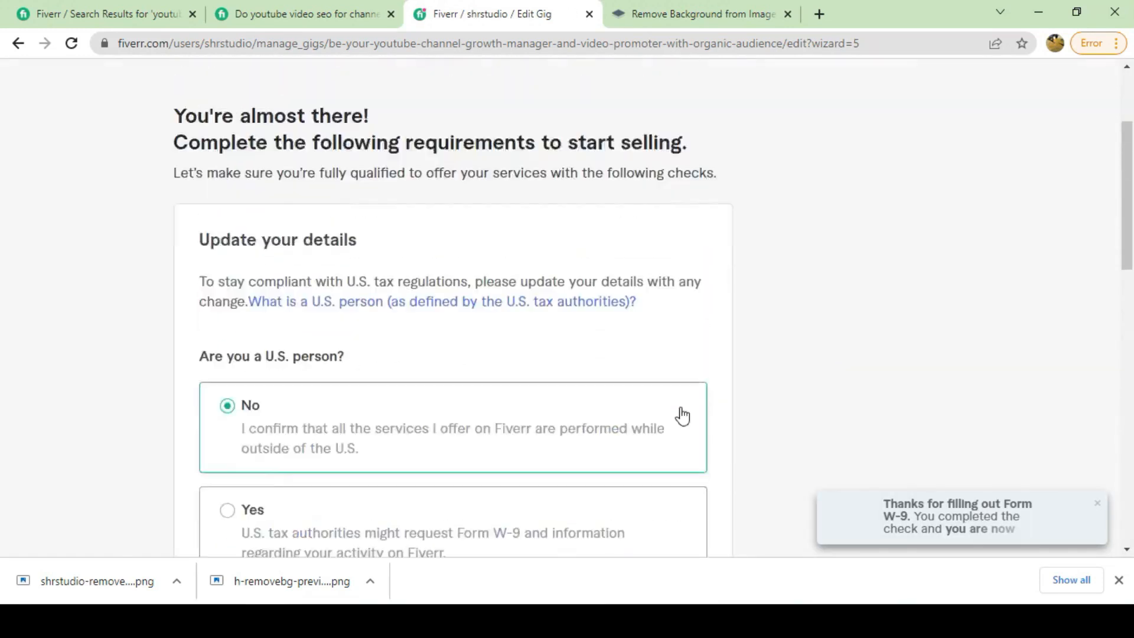
{"action": "scroll", "coordinate": [683, 420], "scroll_direction": "down", "scroll_amount": 8}
{"action": "left_click", "coordinate": [689, 324]}
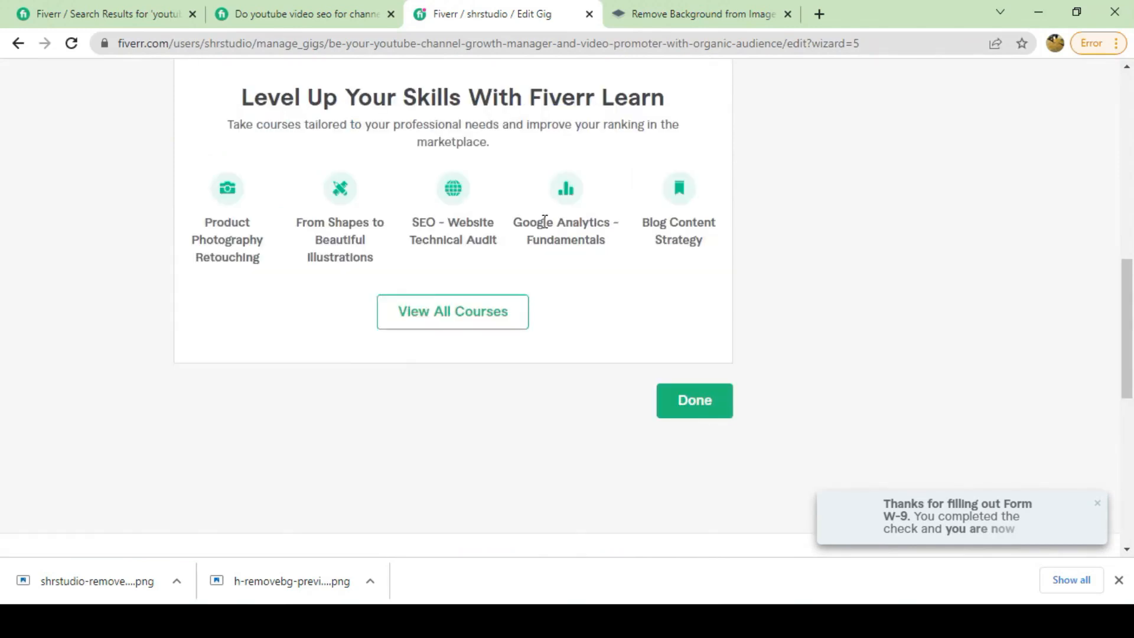
{"action": "scroll", "coordinate": [739, 398], "scroll_direction": "up", "scroll_amount": 10}
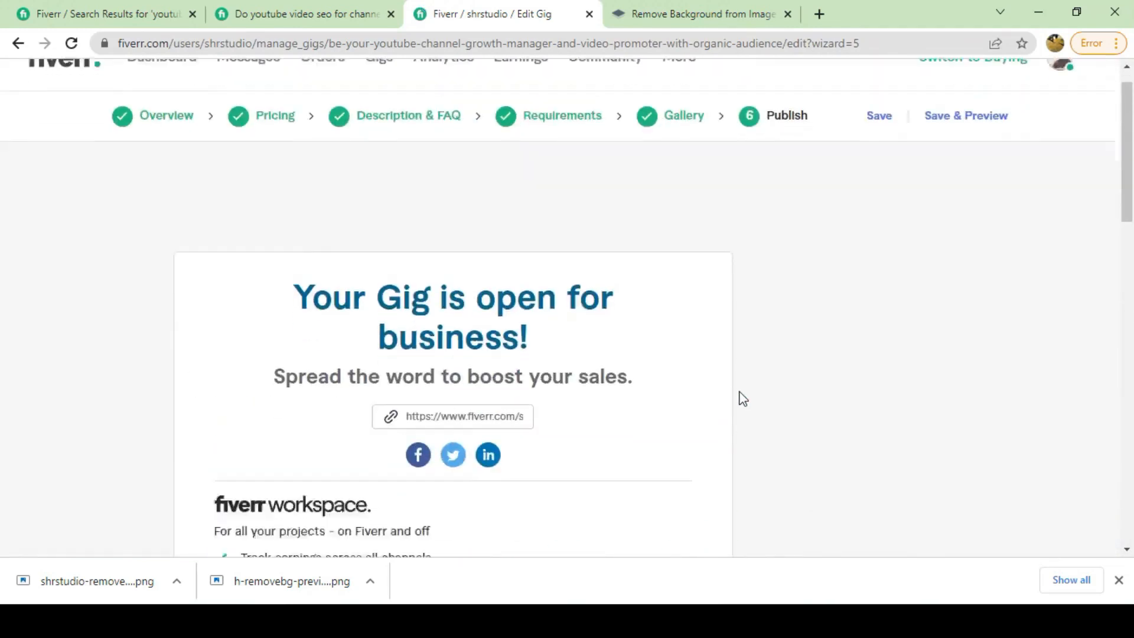
{"action": "scroll", "coordinate": [742, 399], "scroll_direction": "down", "scroll_amount": 10}
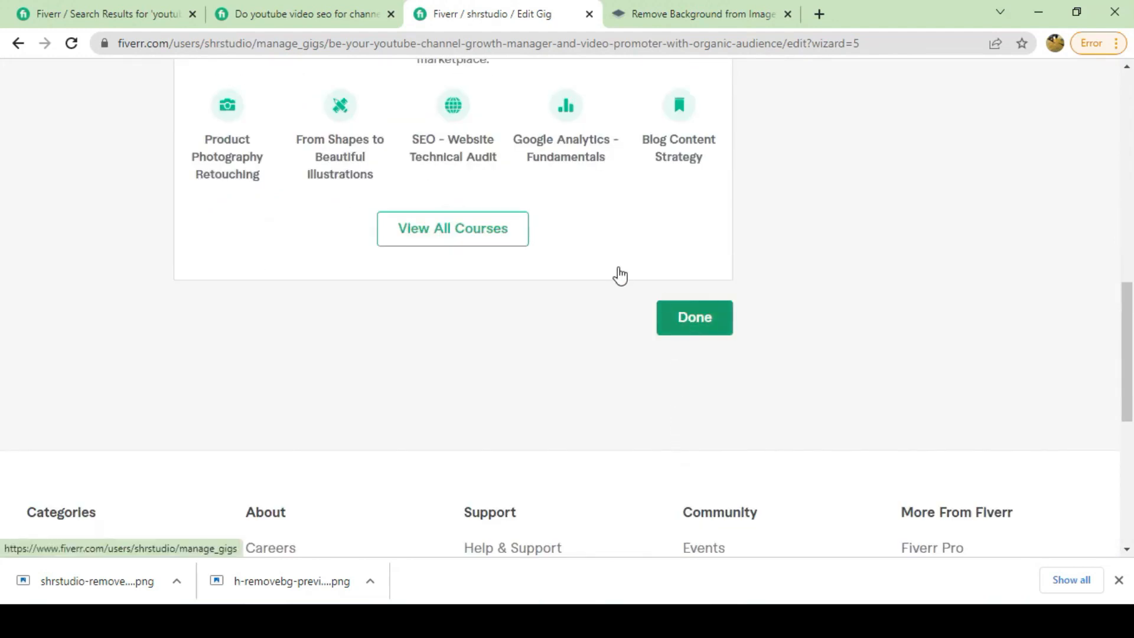
{"action": "left_click", "coordinate": [618, 274]}
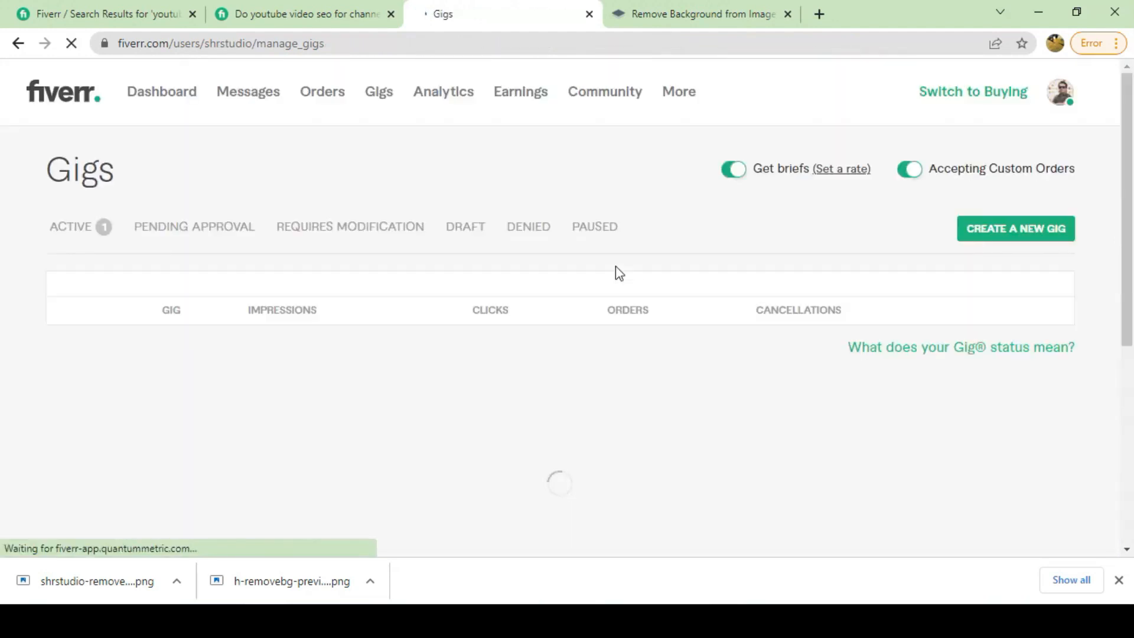